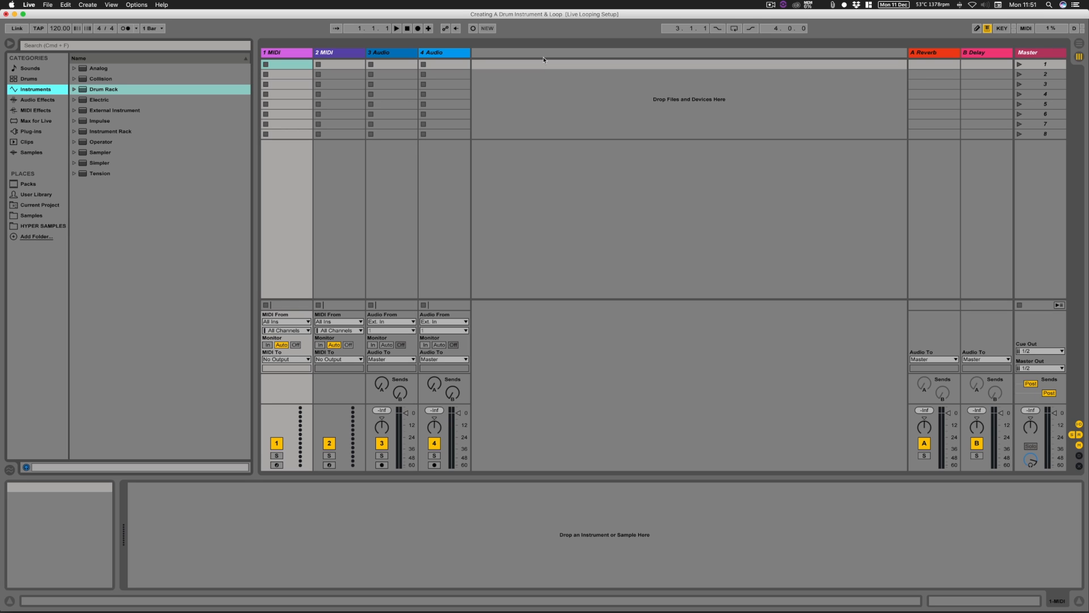
Step: Delete the second MIDI track and both audio tracks, and load a Drum Rack onto the remaining MIDI track
left_click(338, 54)
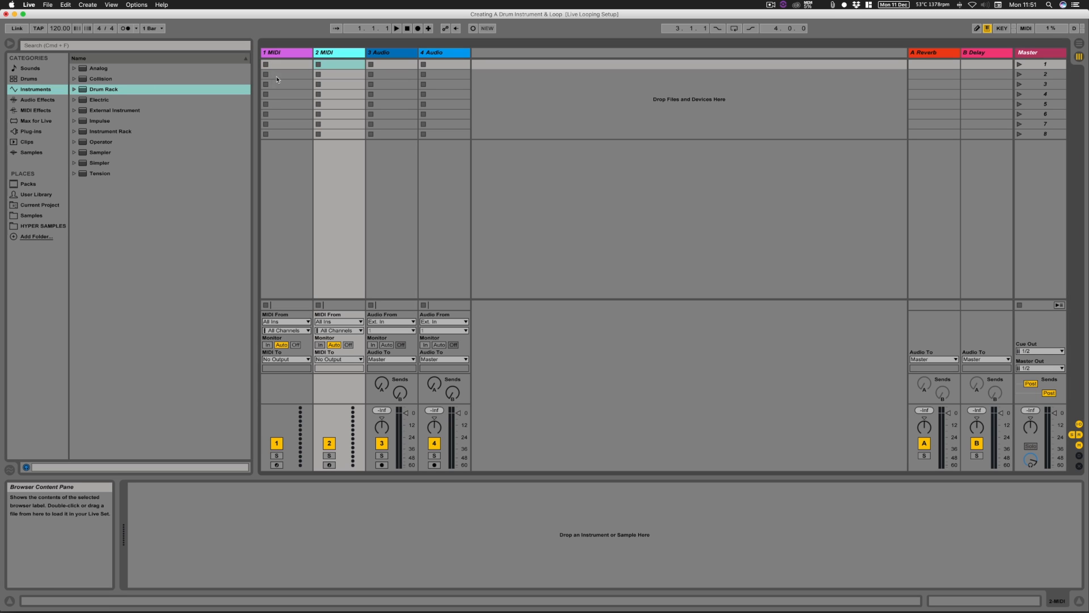
left_click(441, 54, "shift")
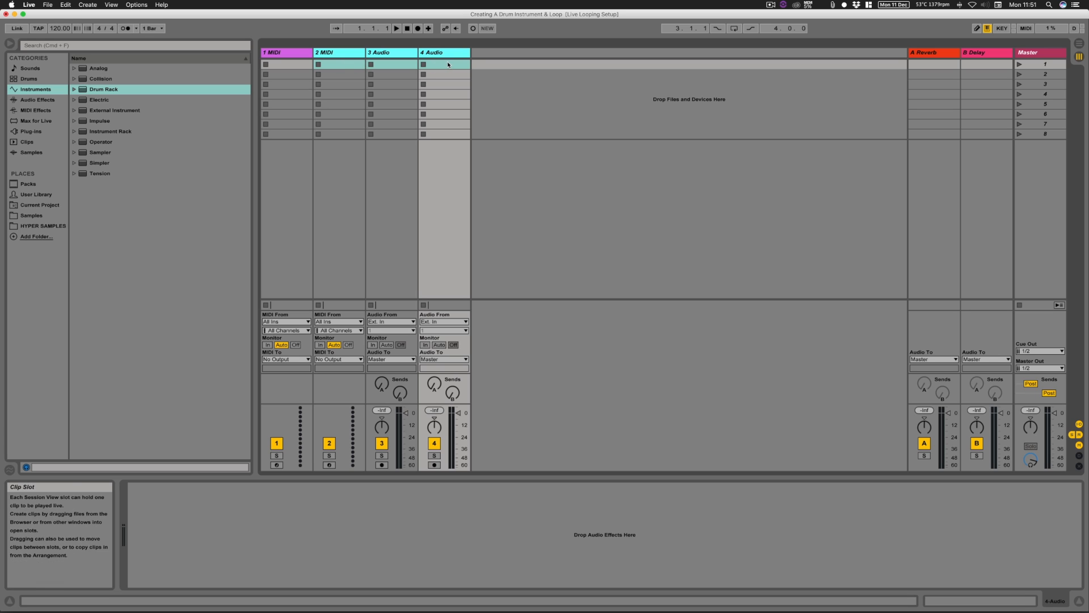
key("Delete")
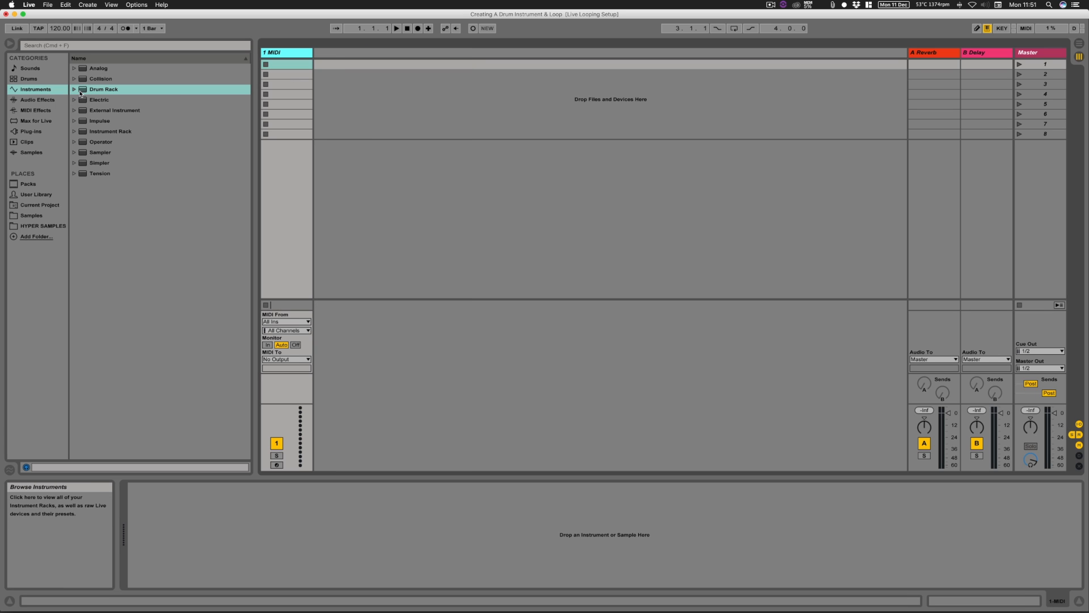
left_click_drag(83, 93, 292, 98)
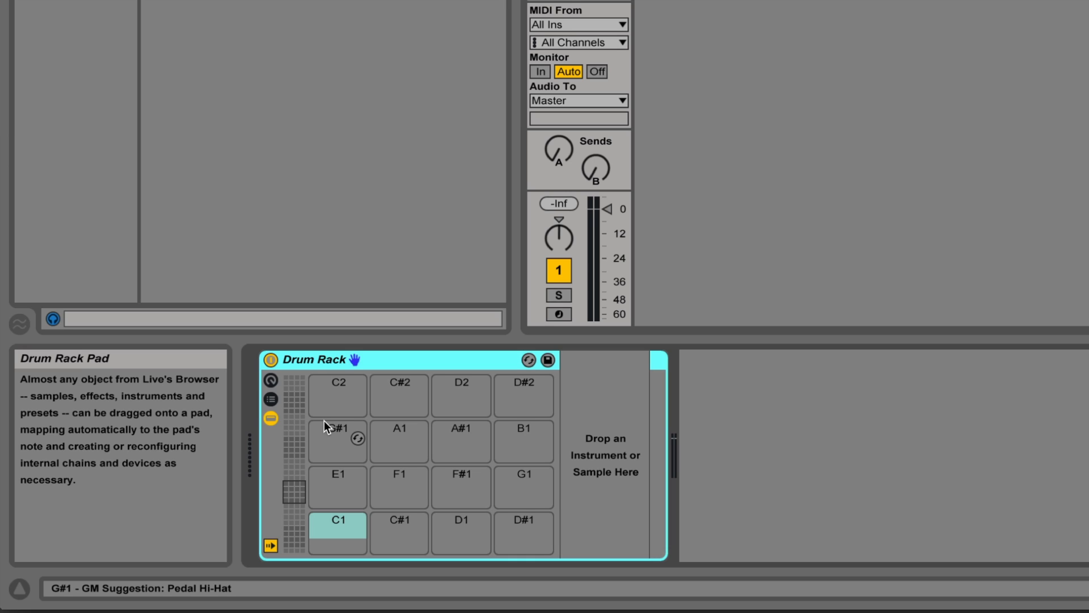
Step: Look through the Drum Rack's pad ranges in groups of sixteen pads, moving up and down the overview
left_click(292, 458)
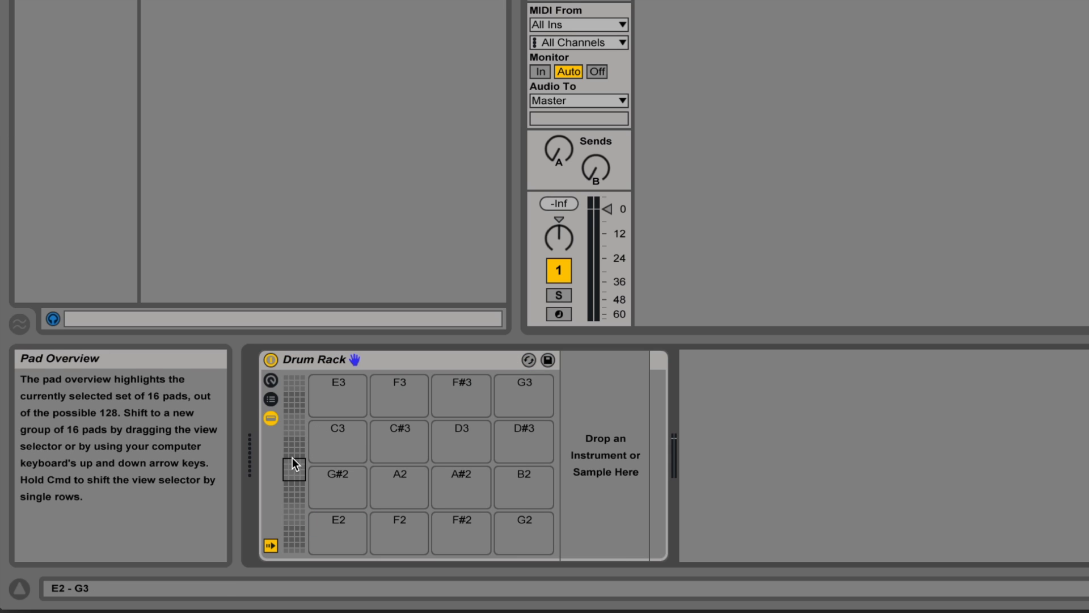
key("Up")
key("Up")
key("Up")
scroll(293, 457, "down", 7)
scroll(292, 457, "up", 4)
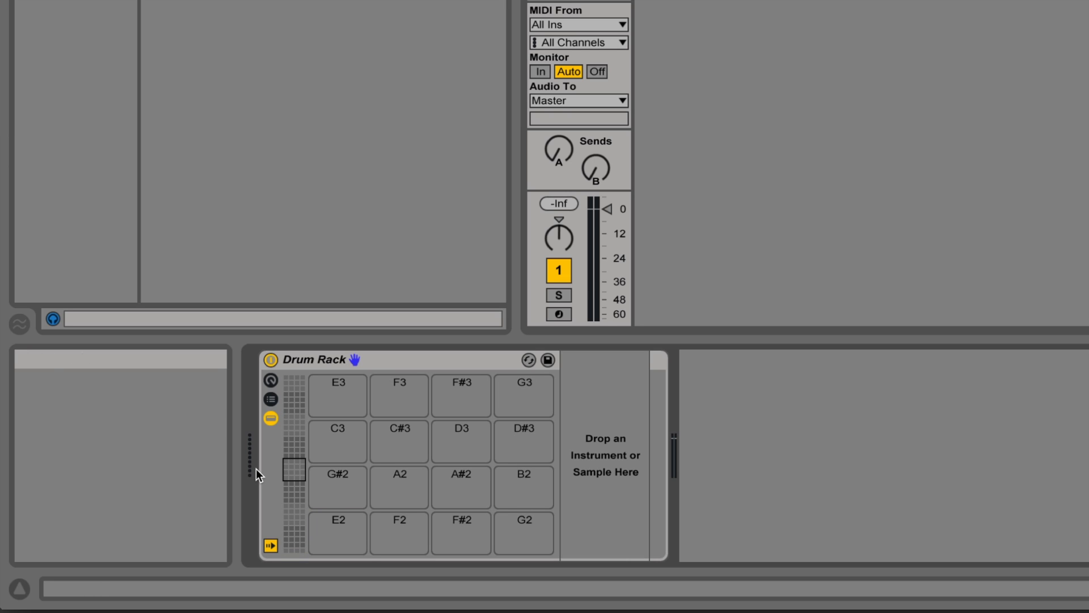
key("Down")
key("Down")
key("Up")
key("Up")
Step: Shift the Drum Rack's visible pads up and down by single rows and select the device
key("super+Up")
key("super+Up")
key("super+Down")
key("super+Down")
key("super+Down")
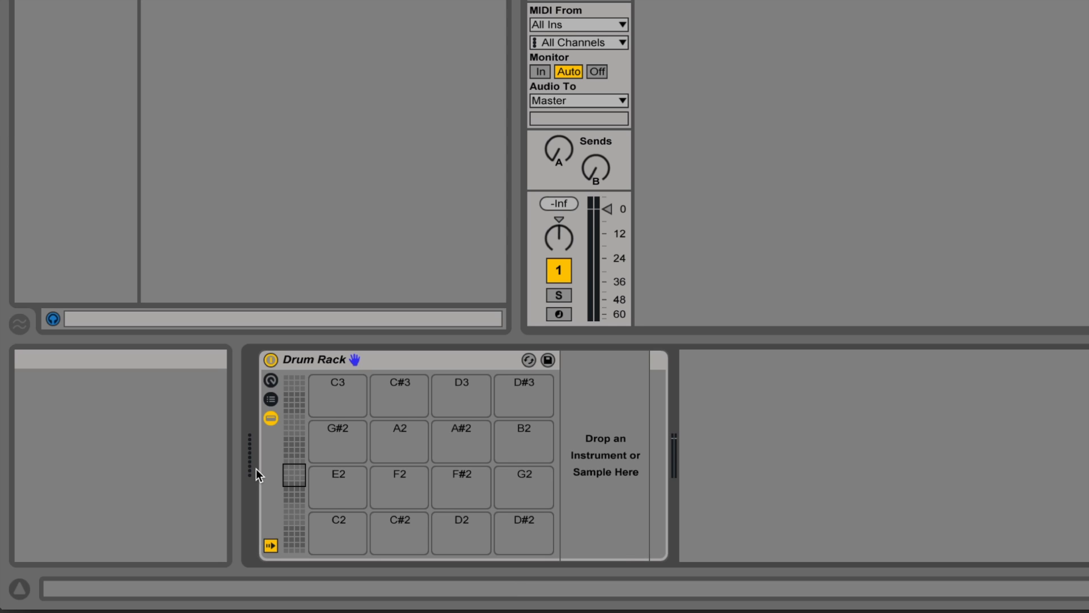
key("super+Up")
key("super+Up")
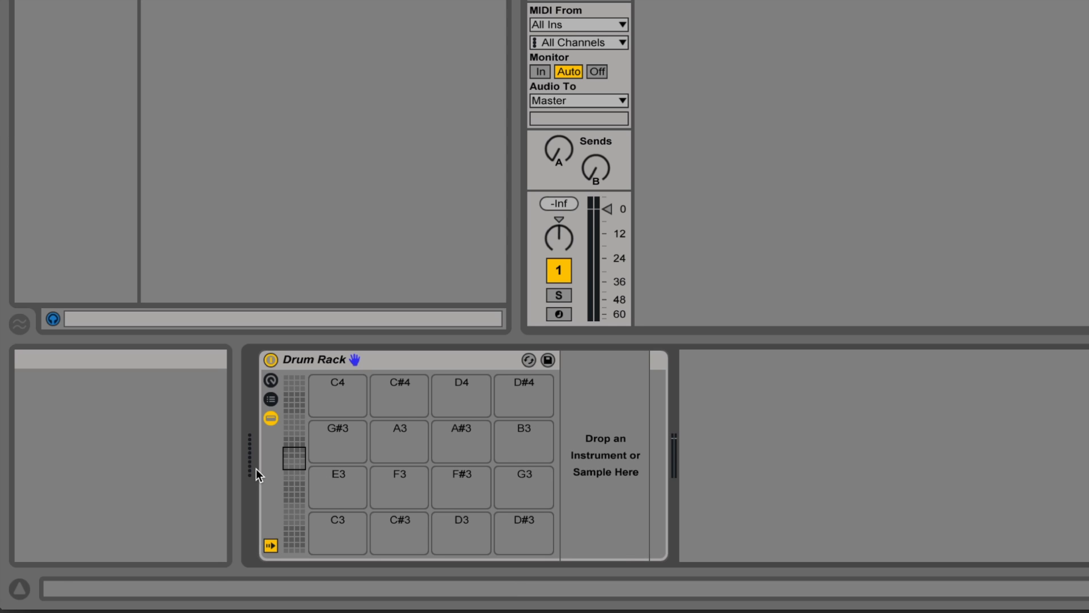
left_click(487, 352)
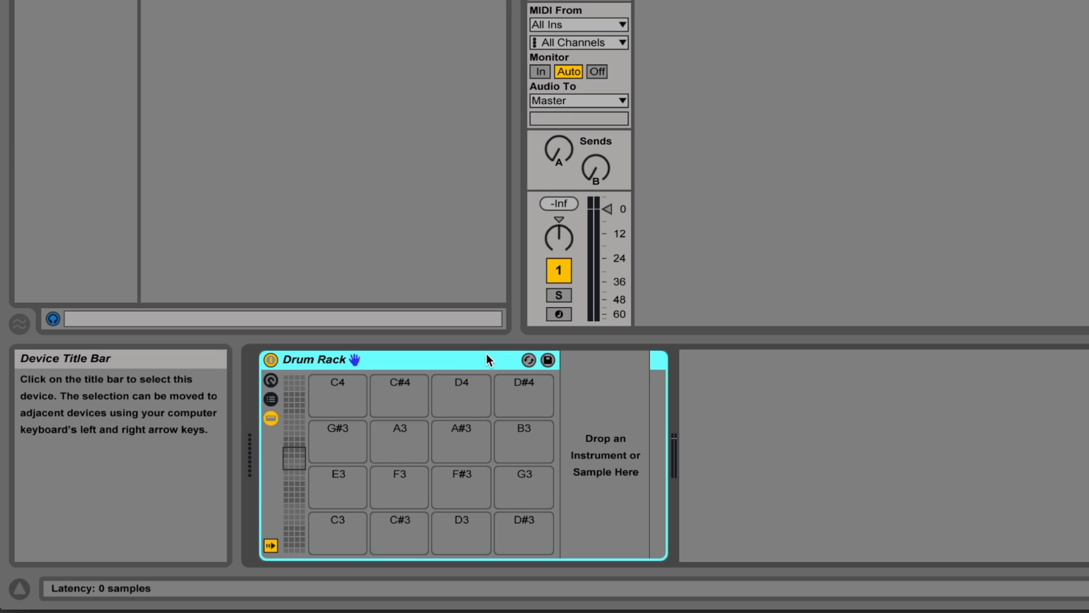
Step: Set the Drum Rack's visible pad range to C2 through D#3
left_click(295, 419)
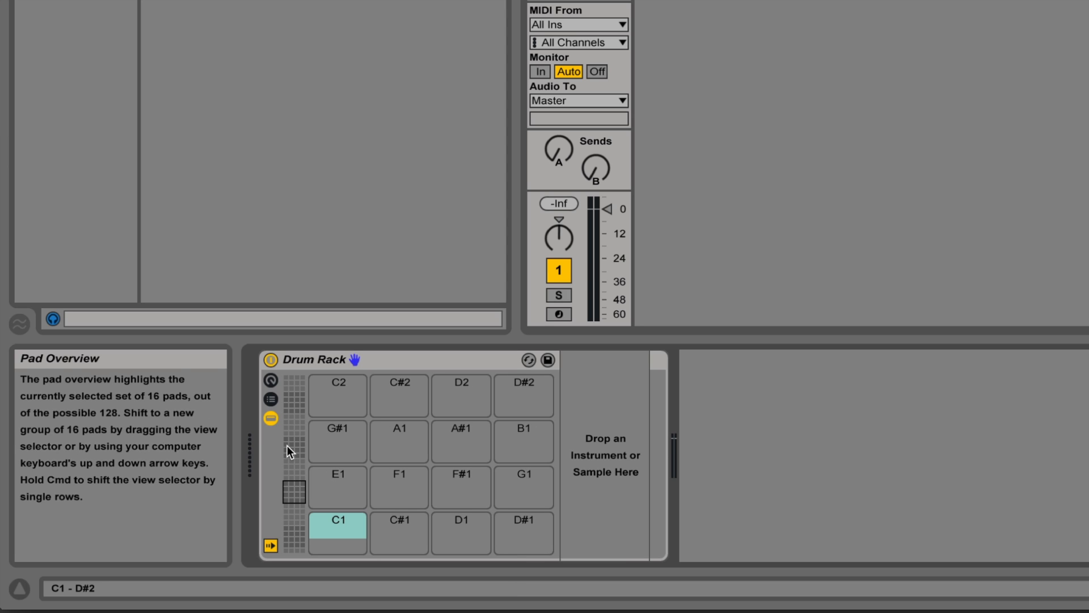
left_click(294, 471)
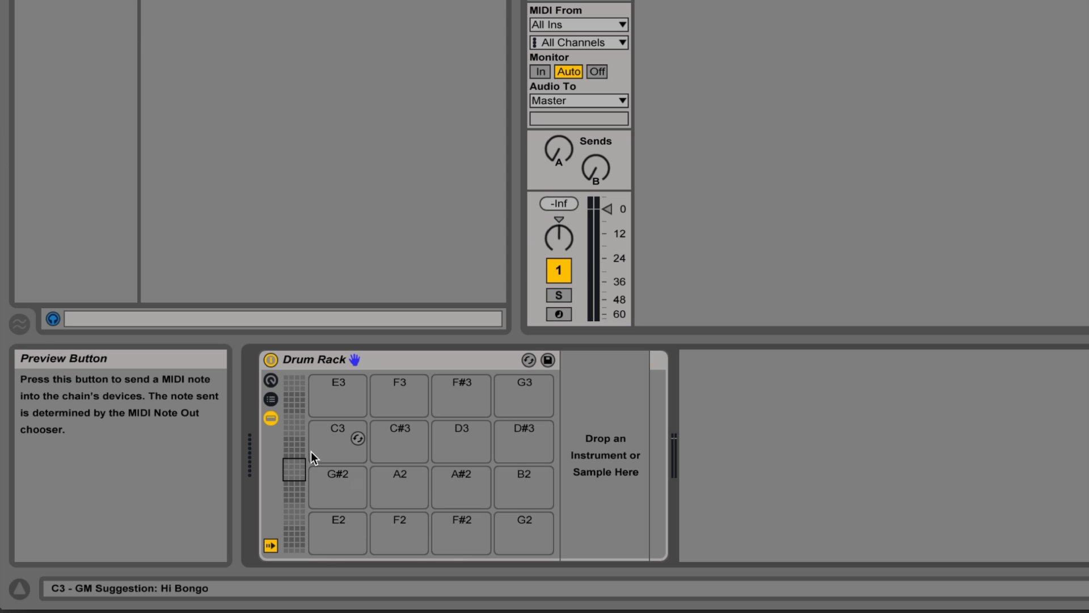
scroll(311, 452, "down", 1)
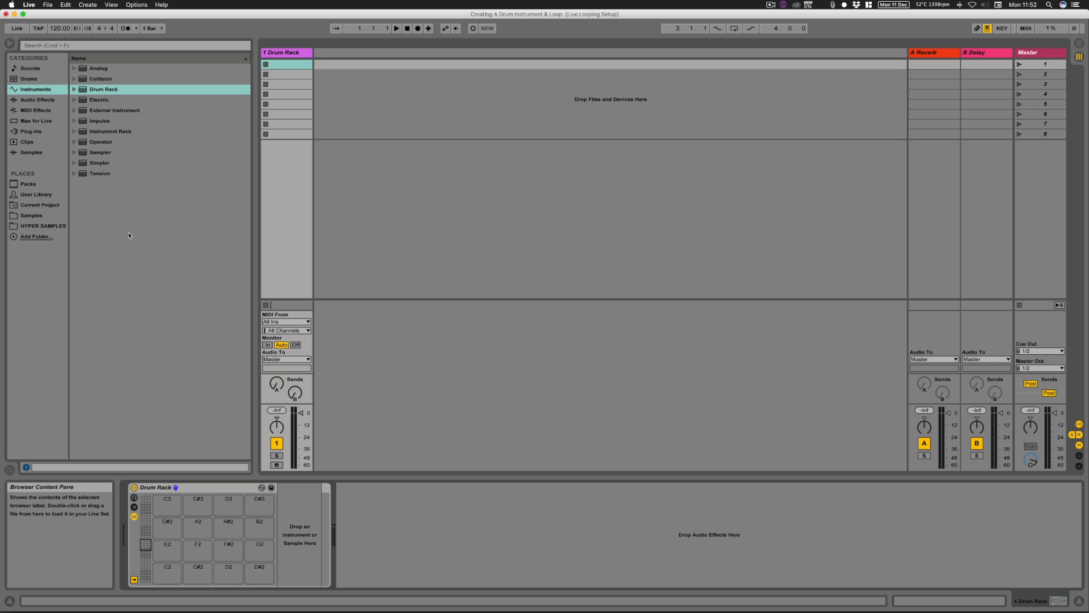
Step: Preview the medium kick one-shots in the HYPER SAMPLES folder and load JDHD_Kick_01.wav onto pad C2
left_click(45, 225)
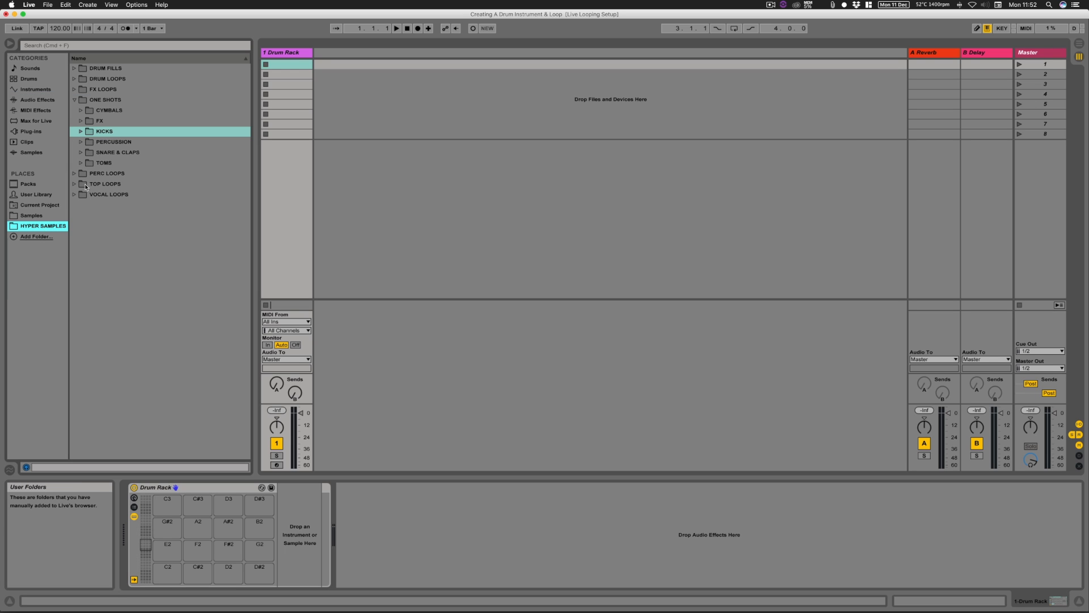
left_click(81, 132)
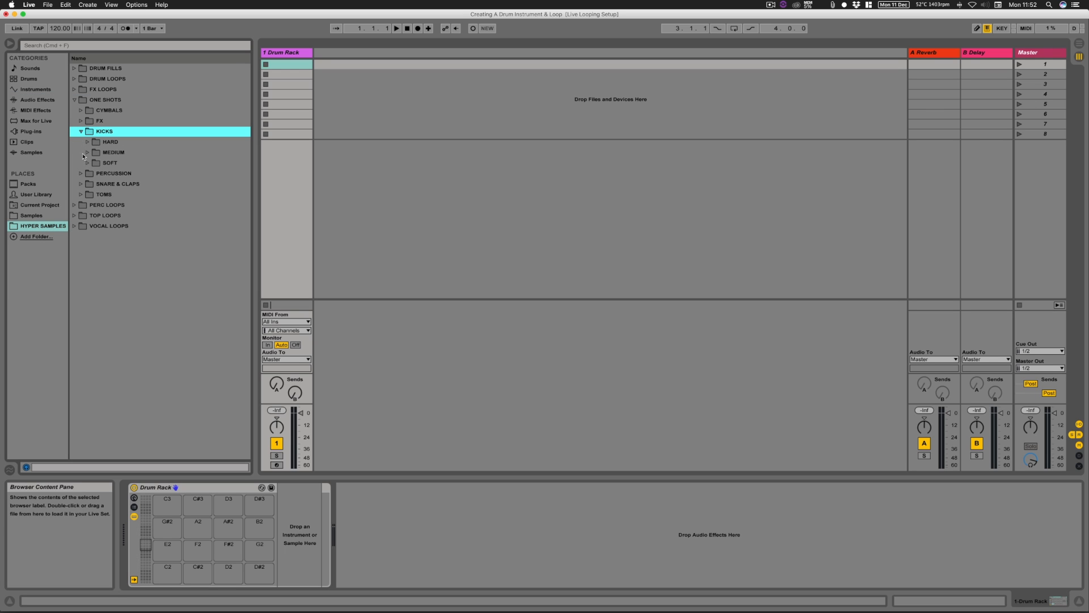
left_click(87, 152)
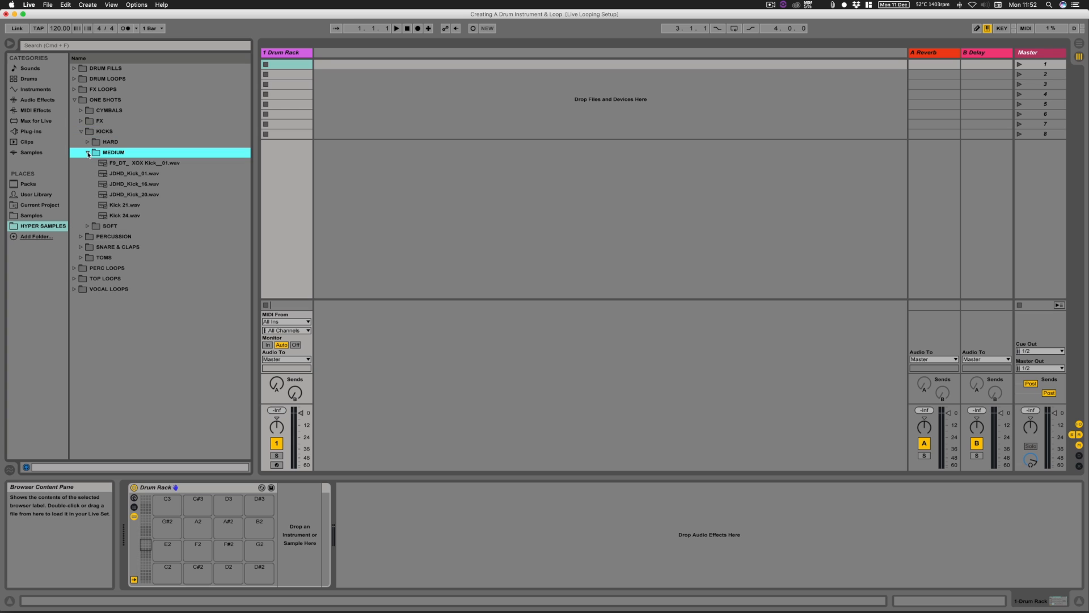
left_click(134, 163)
key("Down")
key("Down")
key("Down")
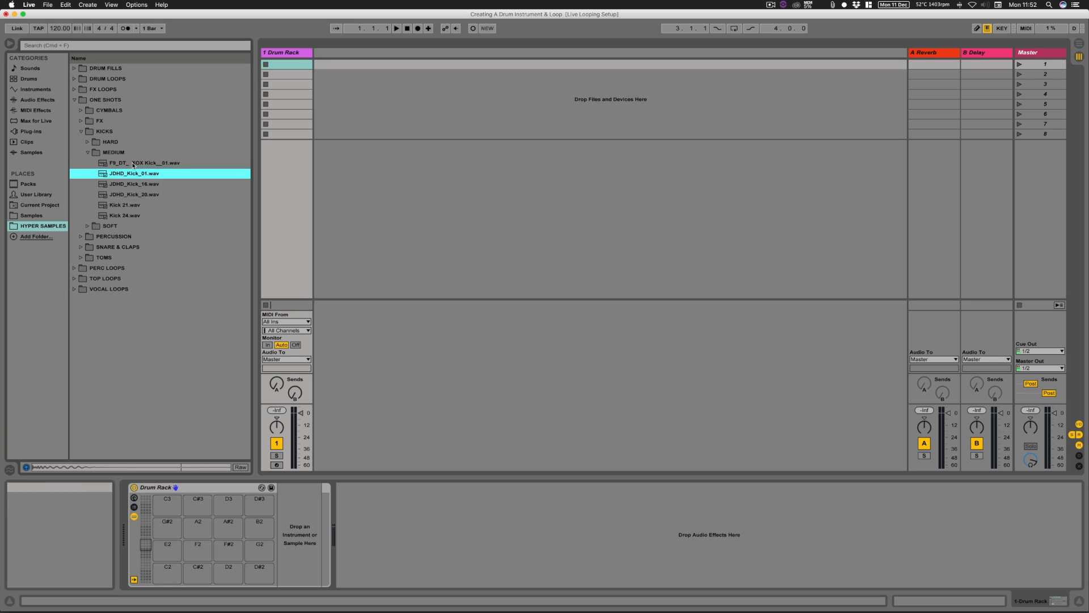
key("Up")
key("Up")
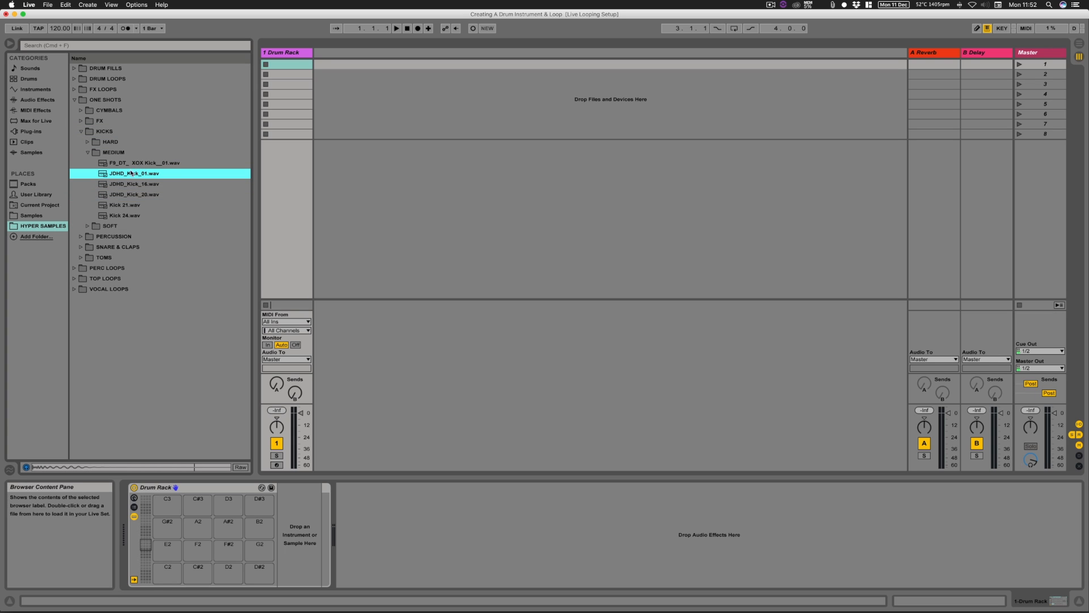
left_click_drag(130, 174, 167, 577)
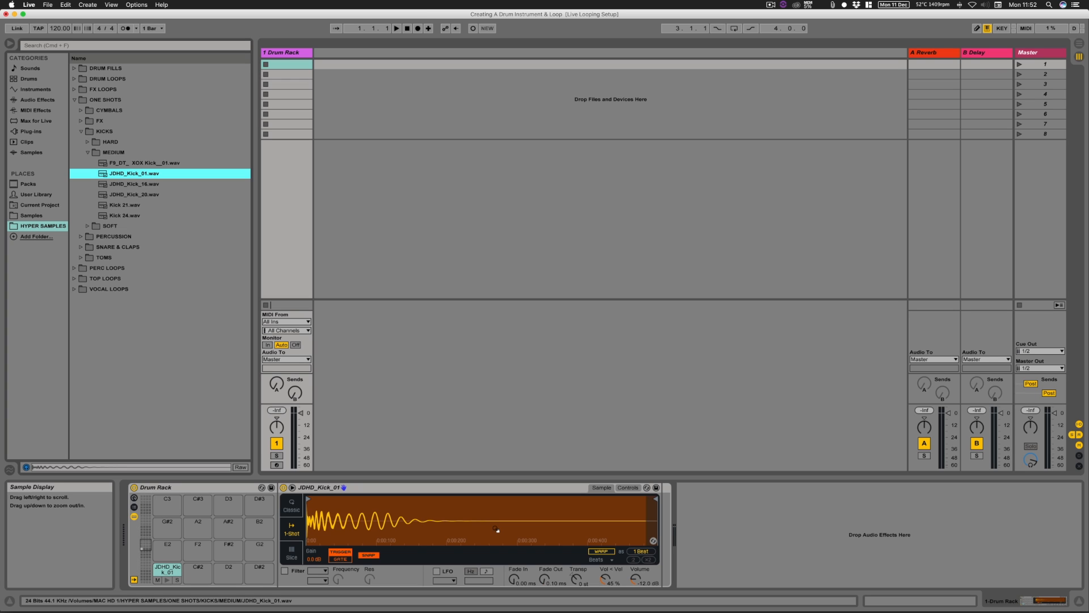
mouse_move(653, 499)
left_mouse_down()
mouse_move(422, 505)
mouse_move(675, 503)
left_mouse_up()
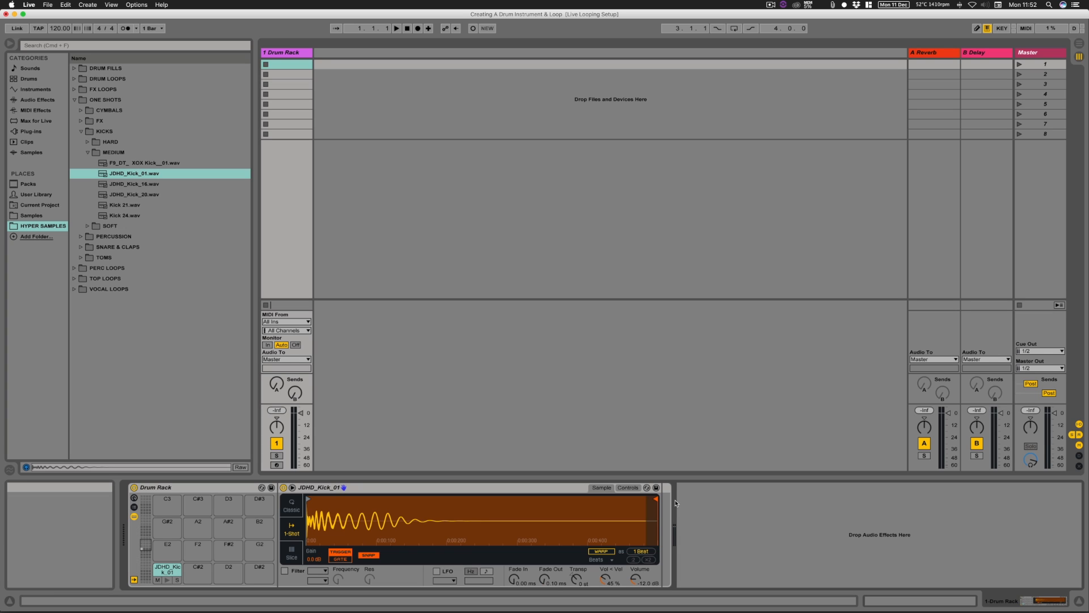
Step: Collapse the kick folders and open the CLAPS folder inside SNARE & CLAPS
left_click(87, 152)
left_click(81, 131)
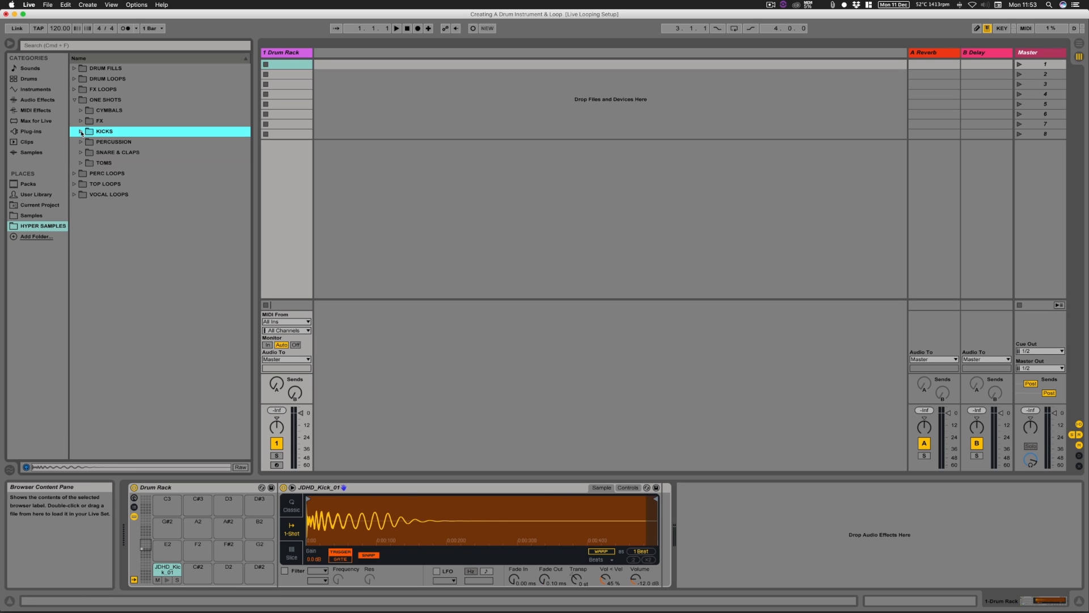
left_click(82, 152)
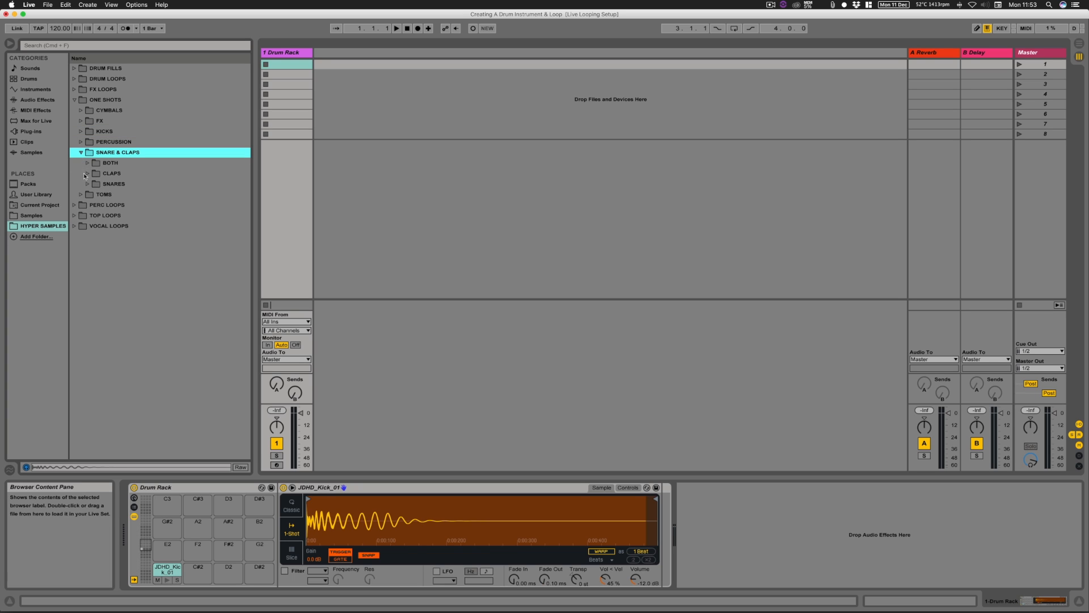
left_click(85, 174)
Step: Preview several clap samples and load 100_DHCS_024.wav onto Drum Rack pad C#2
left_click(130, 268)
key("Down")
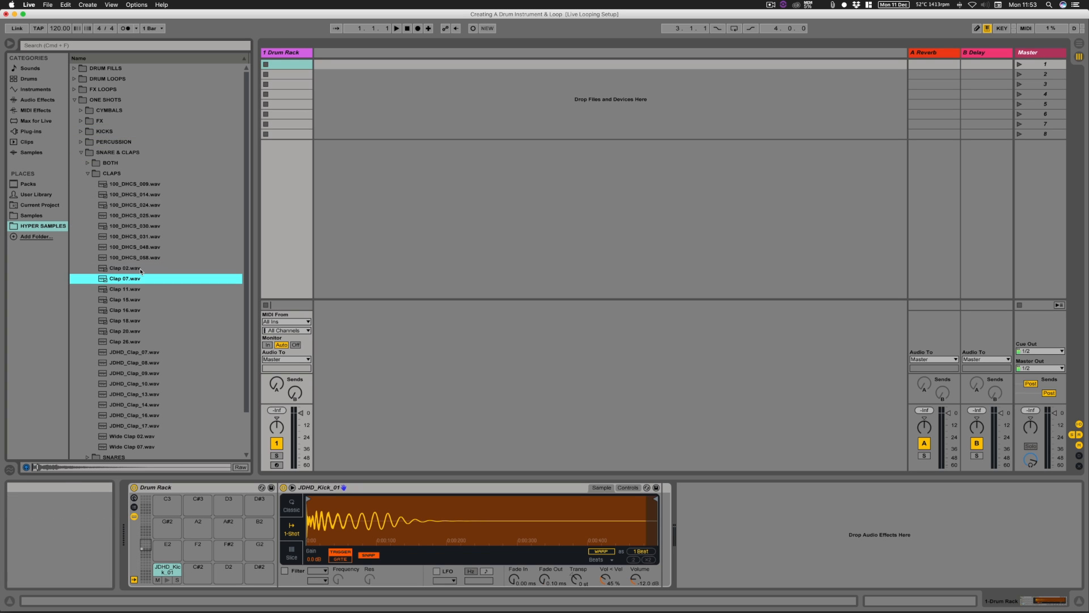
key("Down")
key("Down")
key("Down")
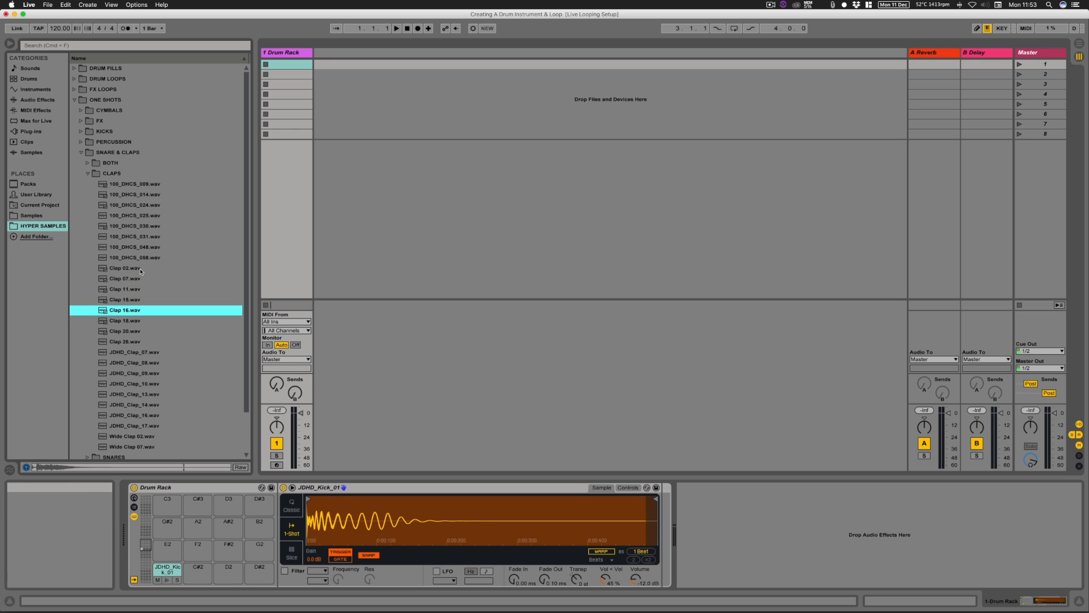
left_click(146, 259)
key("Up")
key("Up")
key("Up")
key("Up")
key("Up")
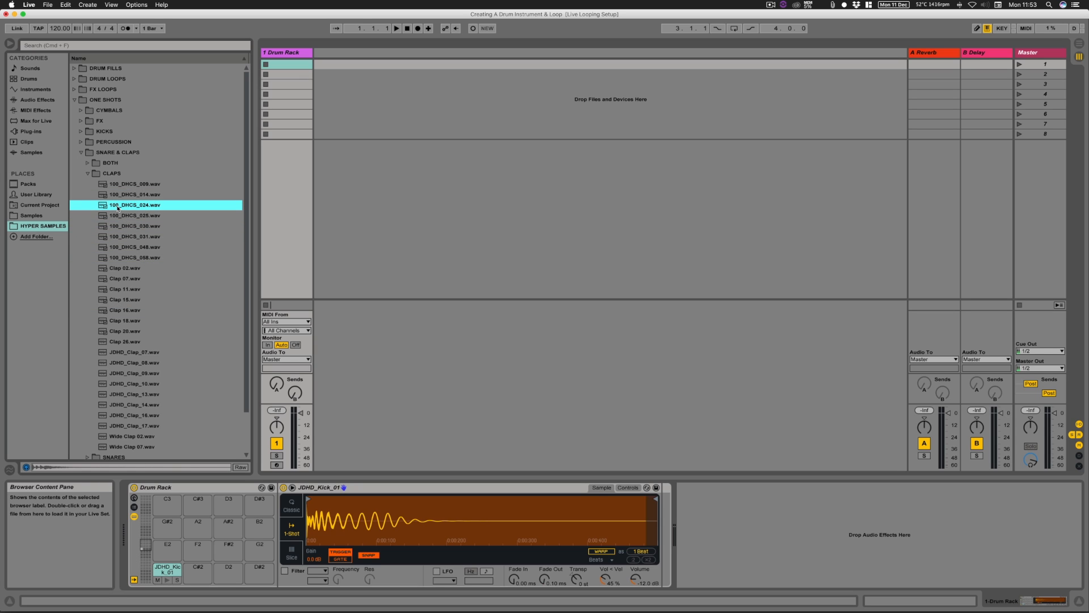
left_click_drag(118, 207, 205, 578)
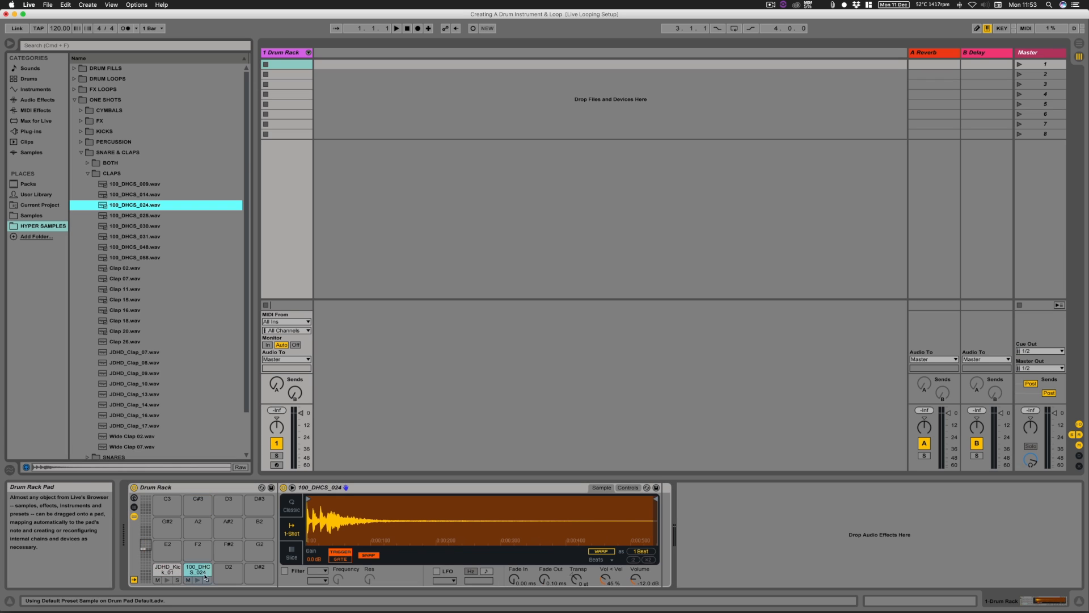
Step: Collapse the clap folders and open the CLOSED hi-hats folder inside CYMBALS
left_click(87, 173)
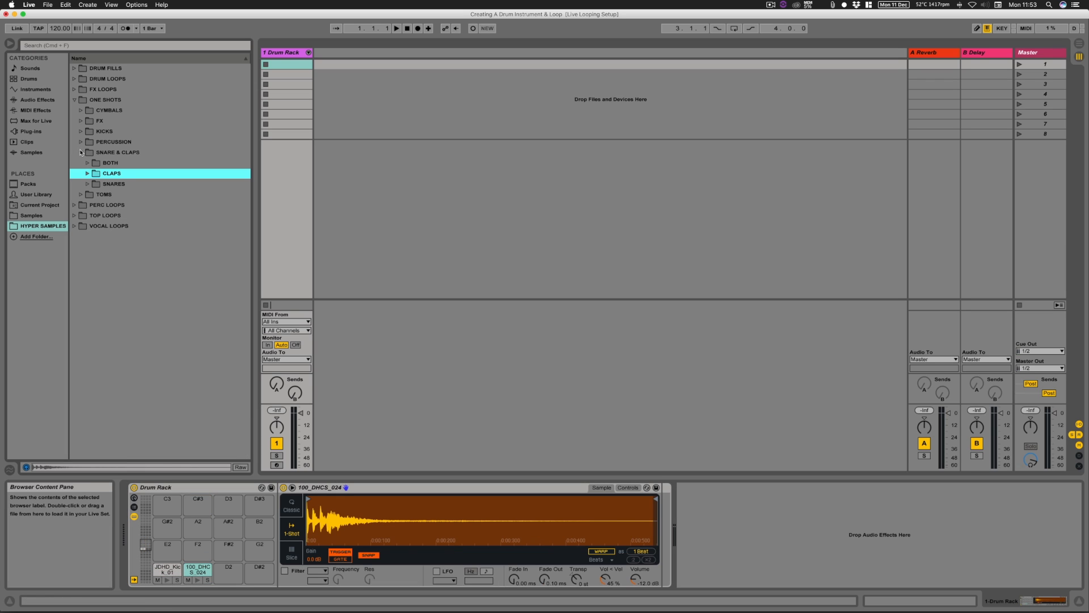
left_click(81, 152)
left_click(81, 111)
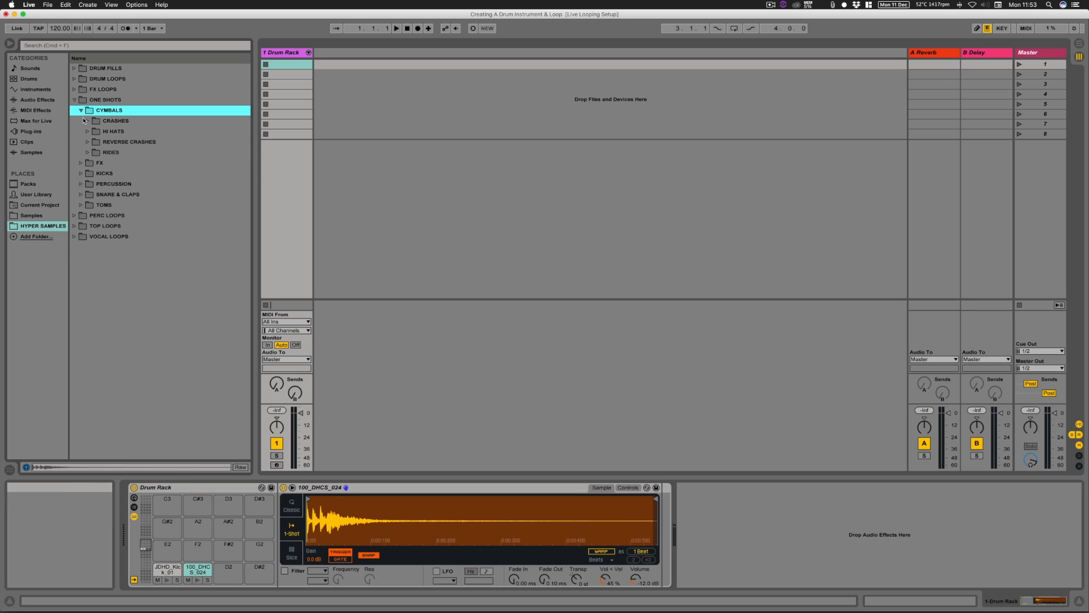
left_click(87, 131)
left_click(94, 152)
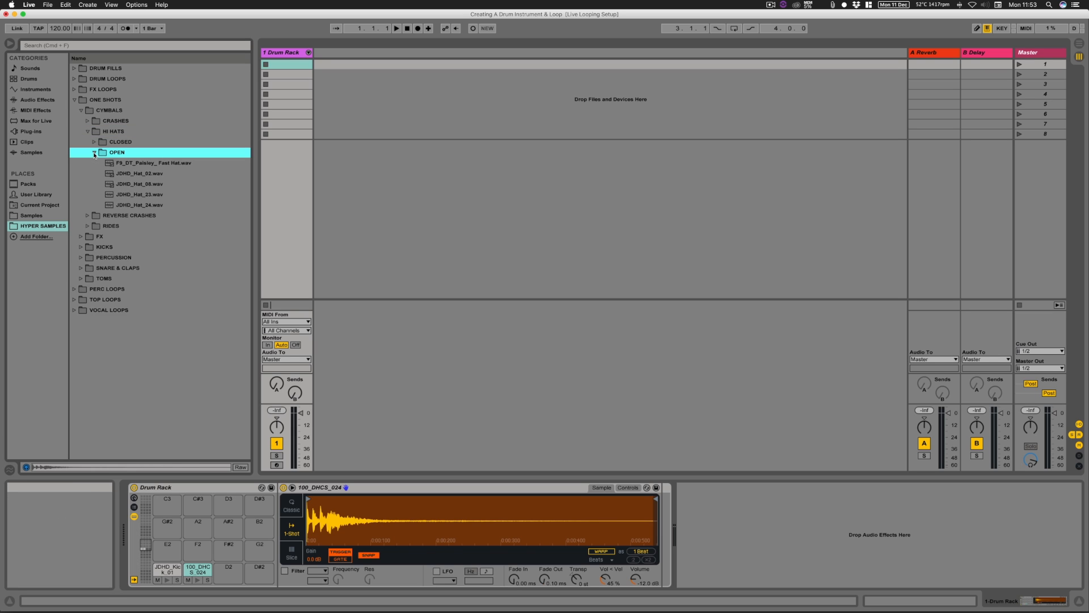
left_click(94, 153)
left_click(94, 143)
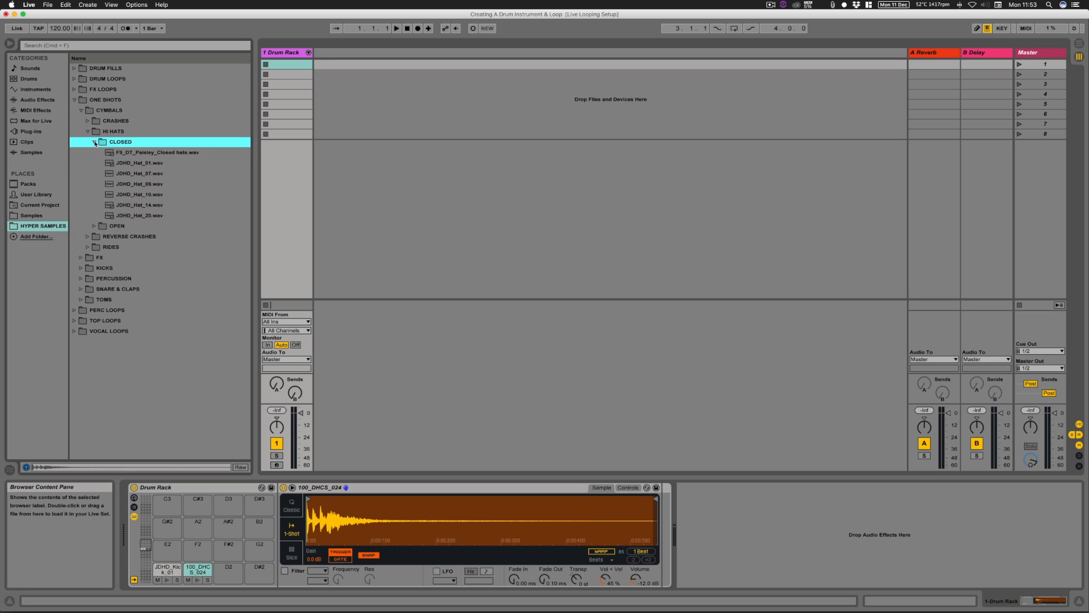
Step: Preview the closed hi-hat samples and load JDHD_Hat_07.wav onto Drum Rack pad D2
left_click(136, 153)
left_click(136, 163)
left_click(136, 173)
left_click(139, 164)
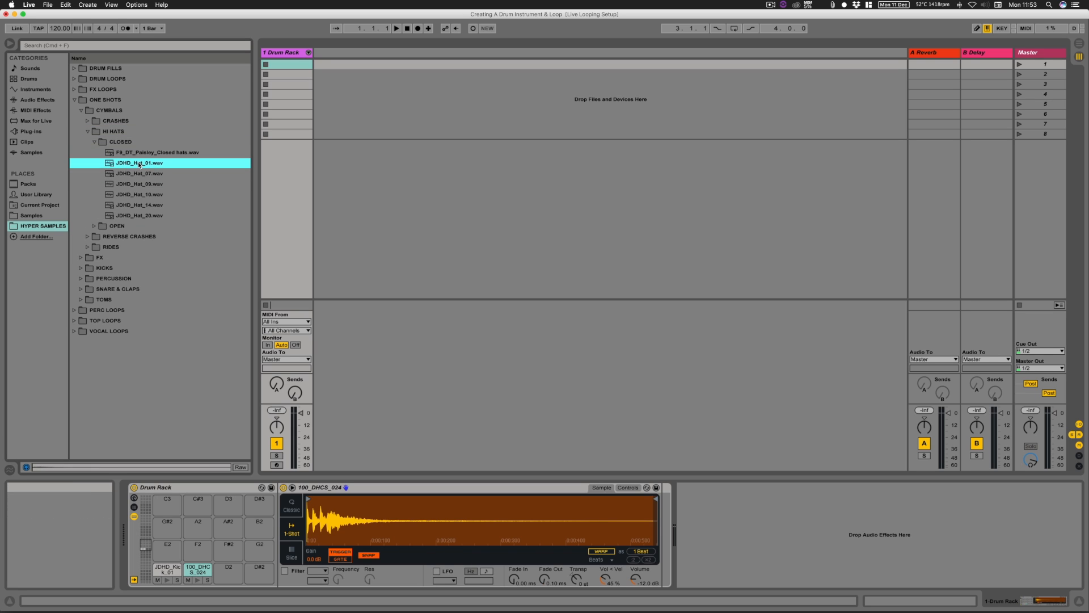
left_click(120, 174)
left_click_drag(136, 173, 222, 571)
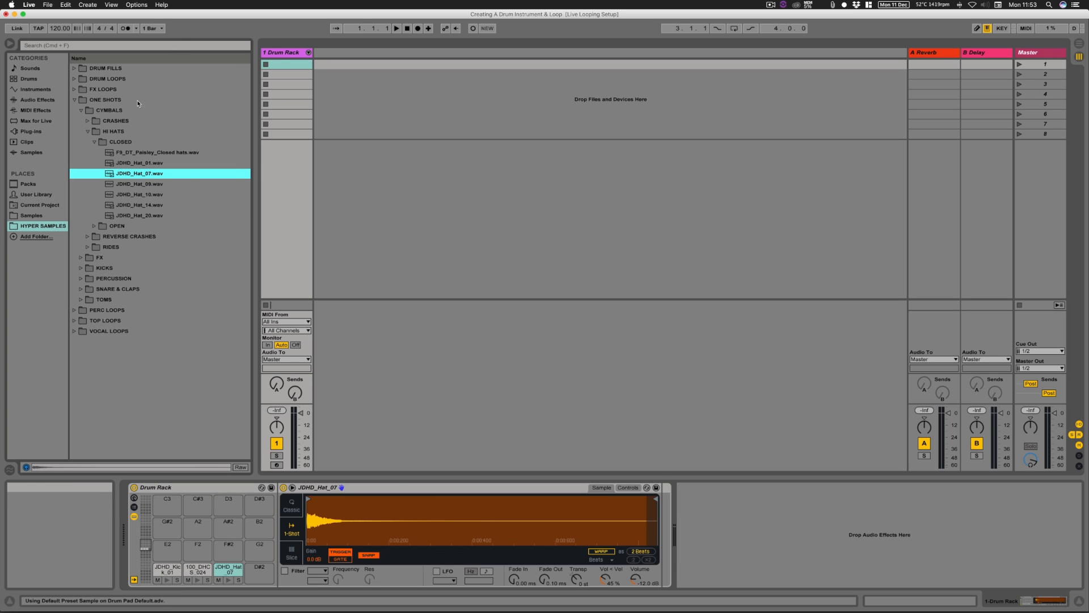
Step: Preview samples in the OPEN hi-hats folder and load JDHD_Hat_02.wav onto Drum Rack pad D#2
left_click(95, 143)
left_click(95, 152)
left_click(144, 163)
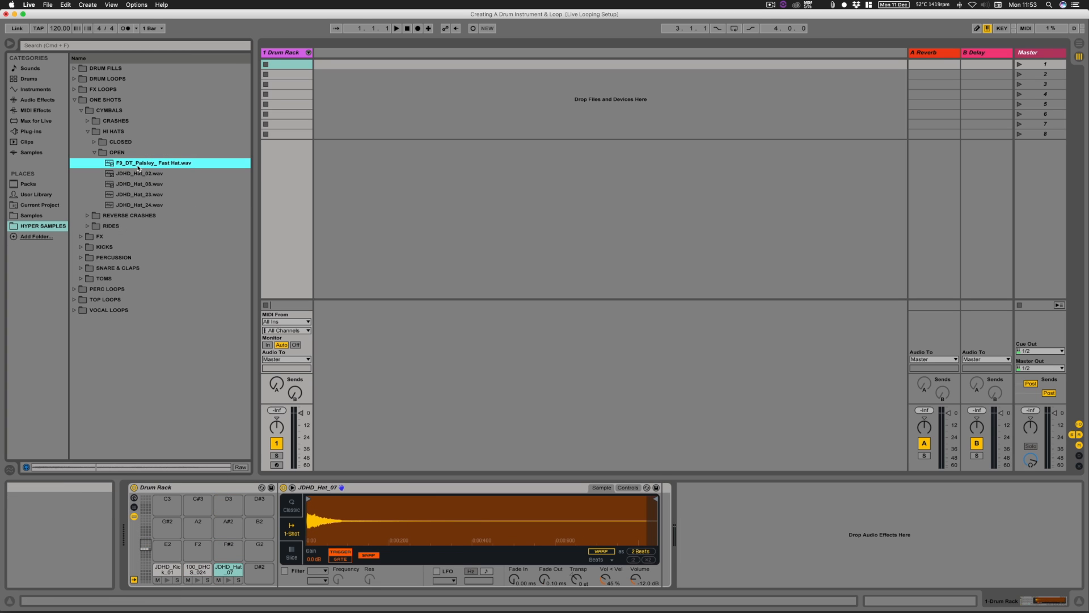
left_click(146, 175)
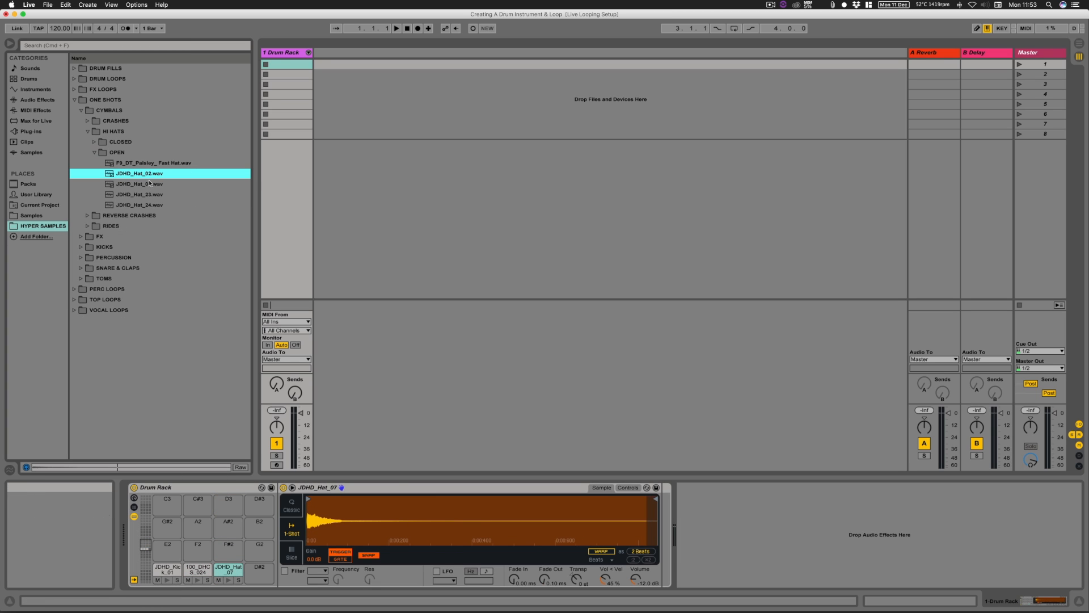
left_click_drag(140, 175, 260, 567)
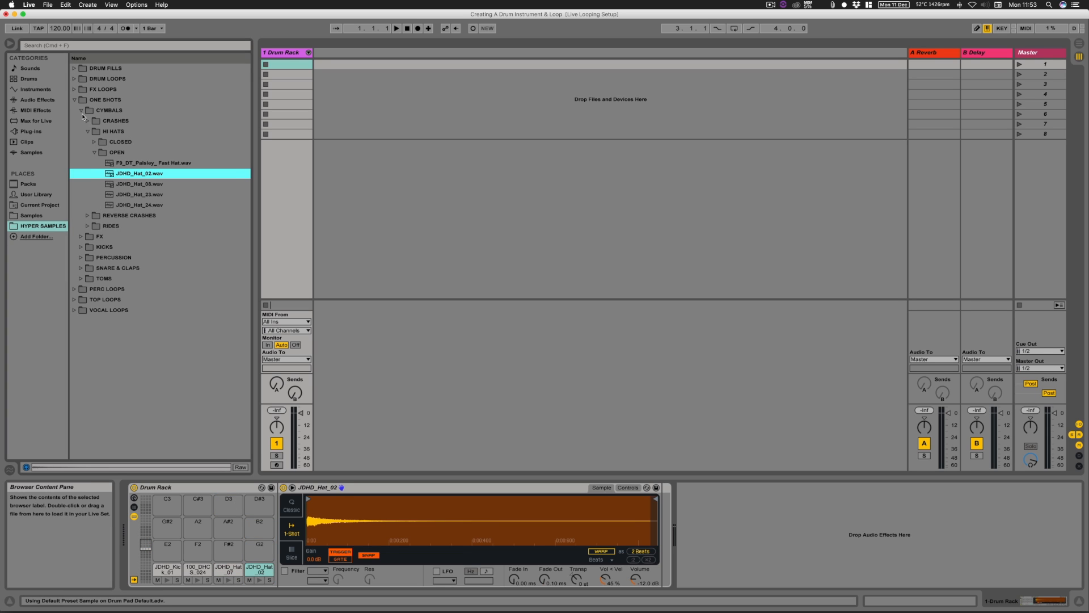
Step: Preview samples in the PERCUSSION folder and load JDHD_Perc_58.wav onto Drum Rack pad E2
left_click(81, 110)
left_click(80, 143)
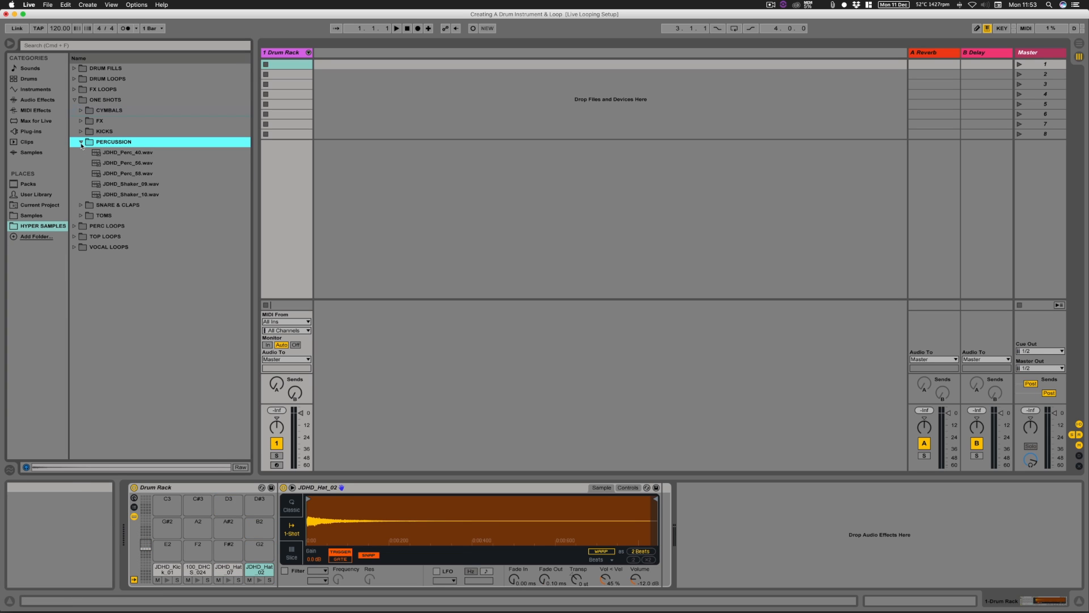
left_click(131, 153)
key("Down")
key("Down")
key("Down")
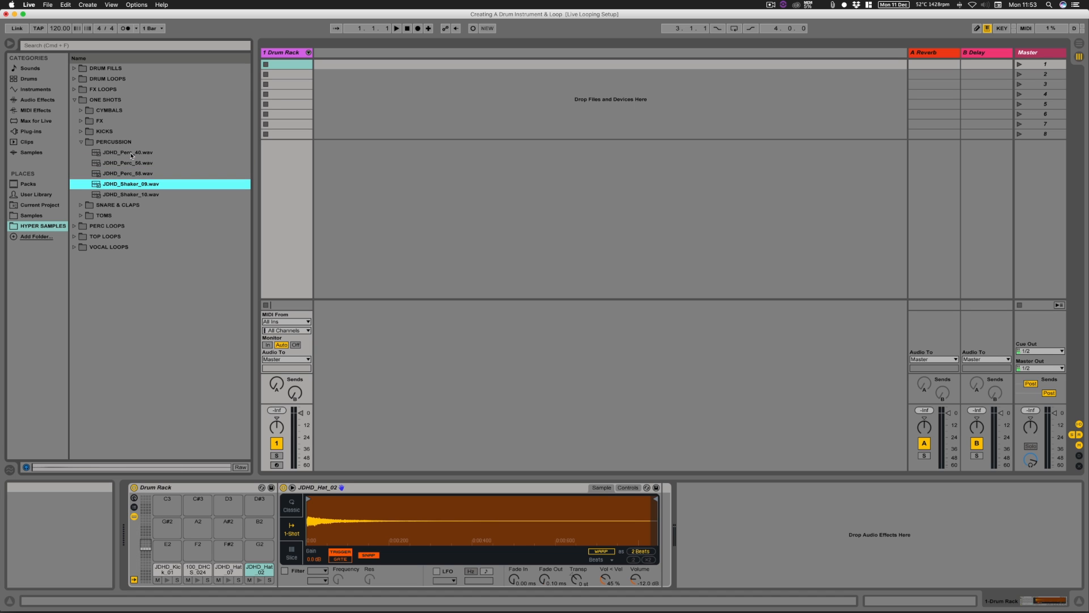
key("Up")
left_click_drag(118, 173, 170, 548)
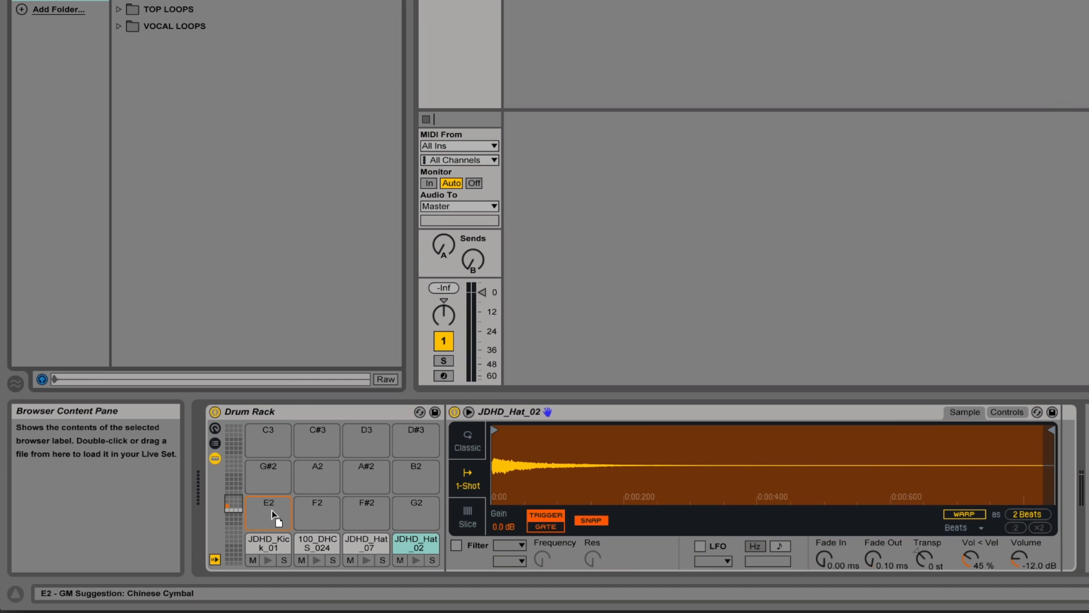
Step: Rearrange the Drum Rack pads so JDHD_Perc_58 is on G2, JDHD_Hat_02 on E2, 100_DHCS_024 on F2 and JDHD_Hat_07 on D2
left_click_drag(271, 509, 396, 507)
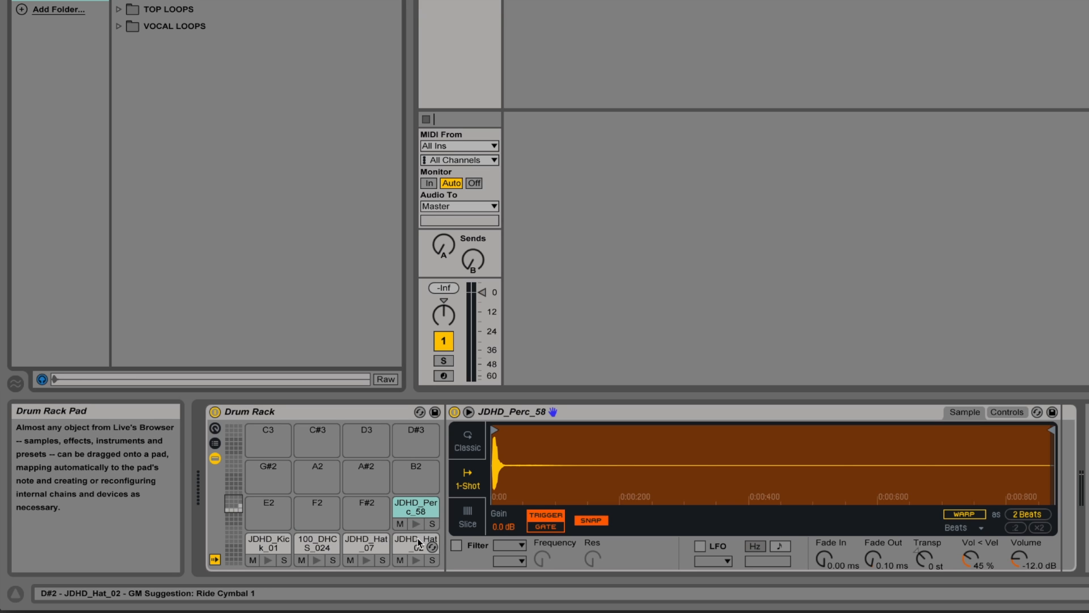
left_click_drag(418, 538, 261, 512)
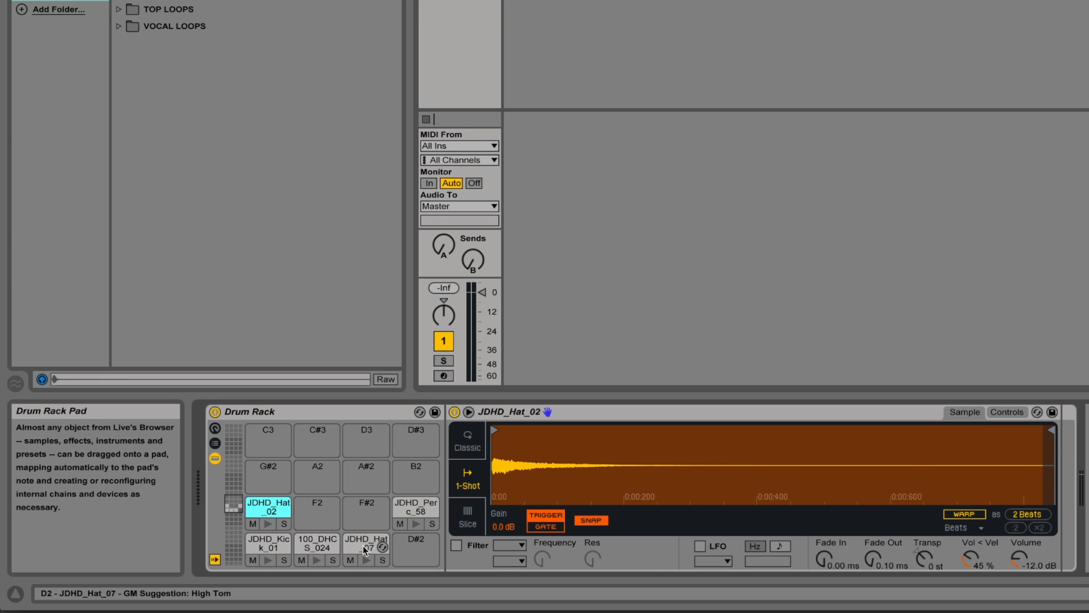
left_click_drag(362, 545, 312, 514)
mouse_move(267, 544)
left_mouse_down()
mouse_move(312, 548)
mouse_move(268, 546)
left_mouse_up()
mouse_move(366, 546)
left_mouse_down()
mouse_move(417, 548)
mouse_move(369, 547)
left_mouse_up()
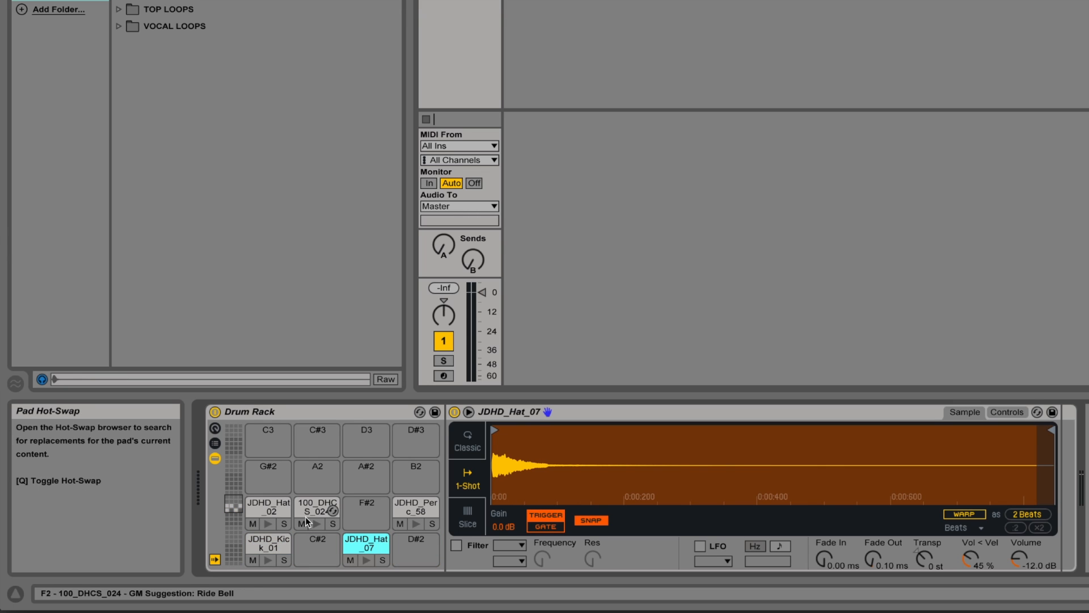
left_click_drag(270, 508, 325, 509)
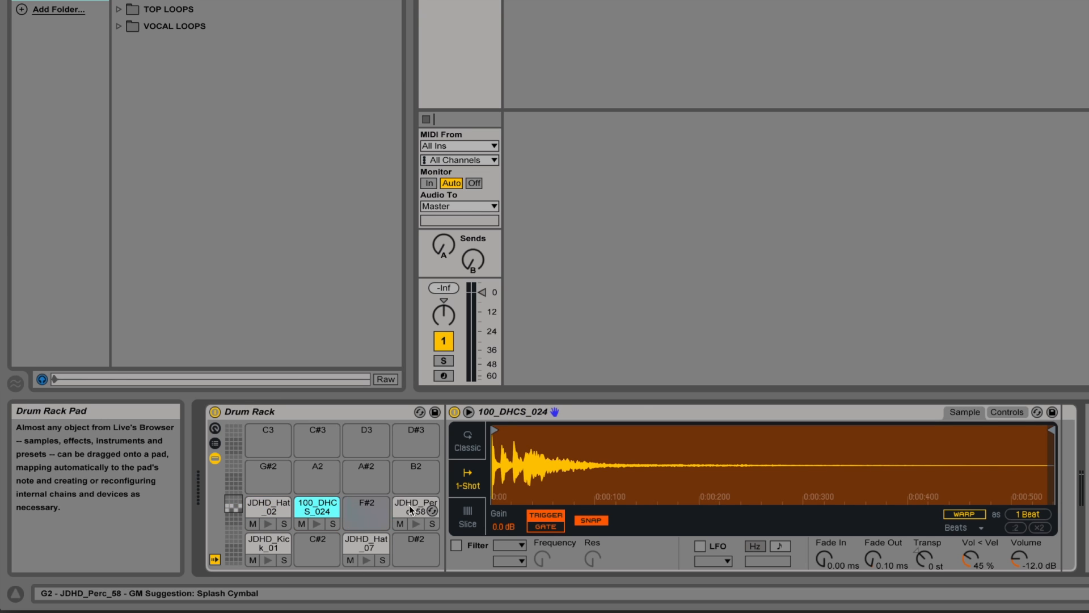
mouse_move(410, 507)
left_mouse_down()
mouse_move(369, 508)
mouse_move(407, 512)
left_mouse_up()
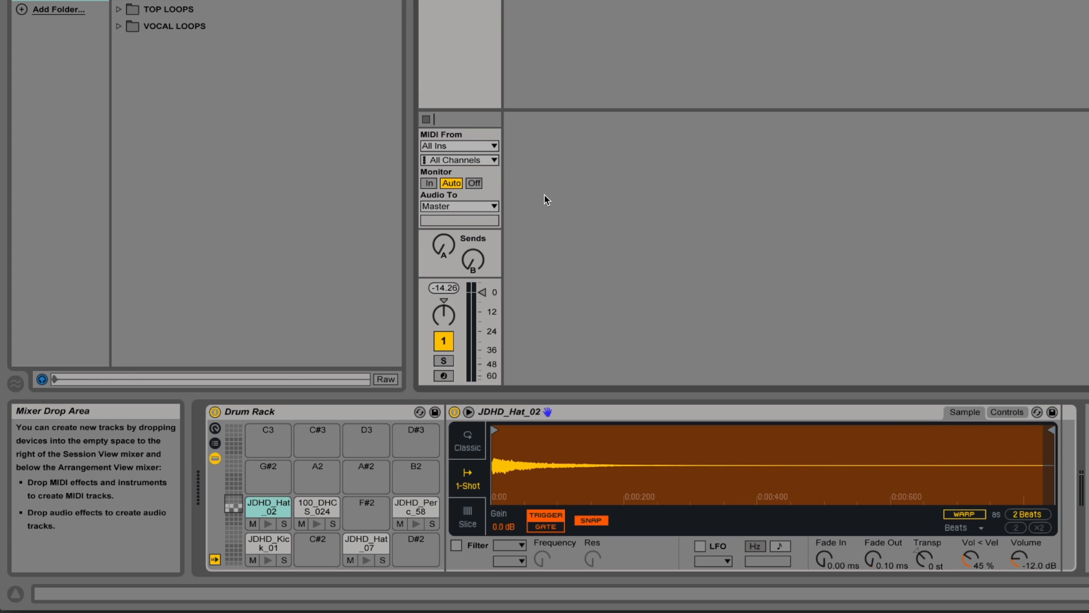
Step: Set the Drum Rack track's monitoring to In and move the Arrangement View's four-bar loop to start at bar 1
left_click(429, 183)
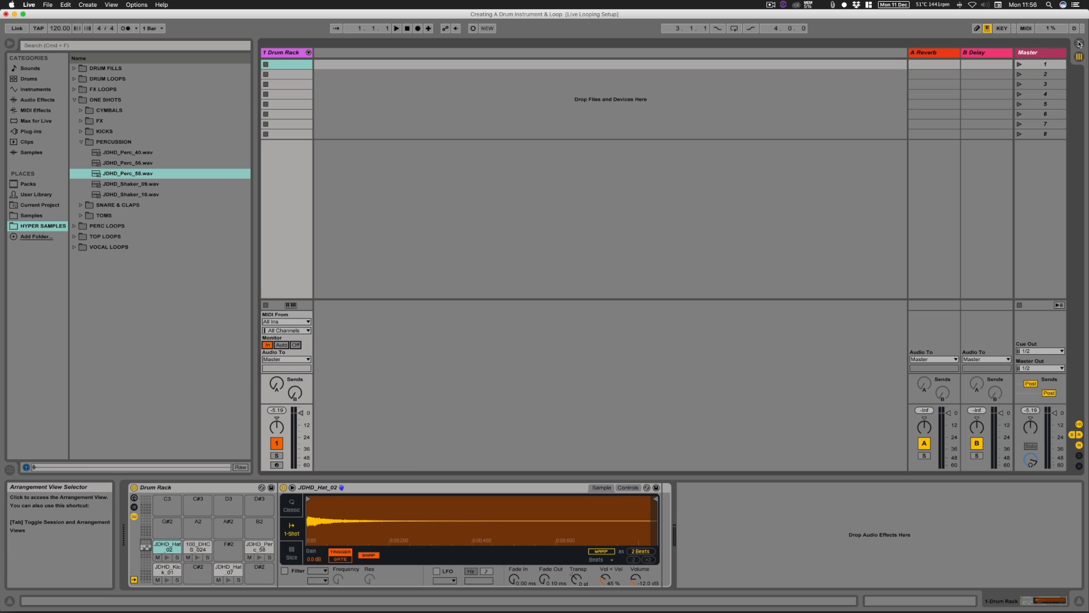
left_click(1080, 44)
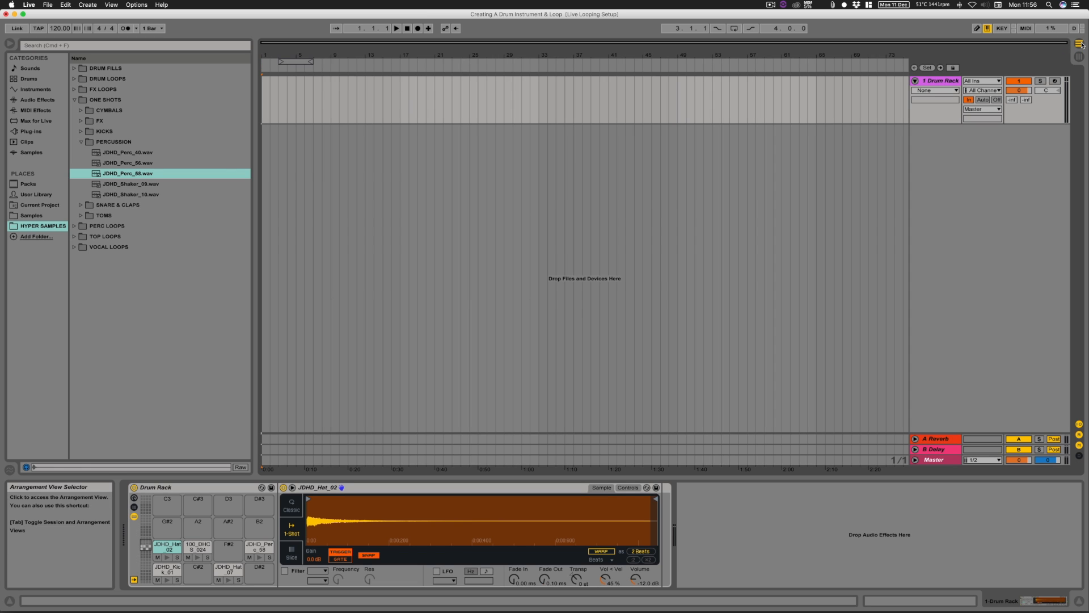
left_click_drag(290, 61, 273, 61)
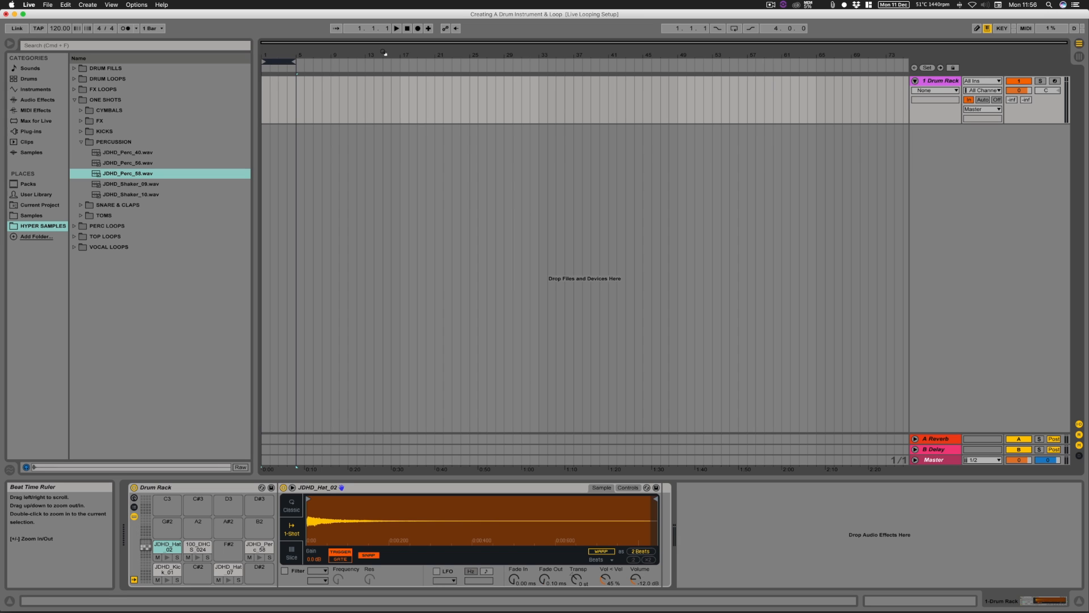
left_click_drag(382, 51, 383, 55)
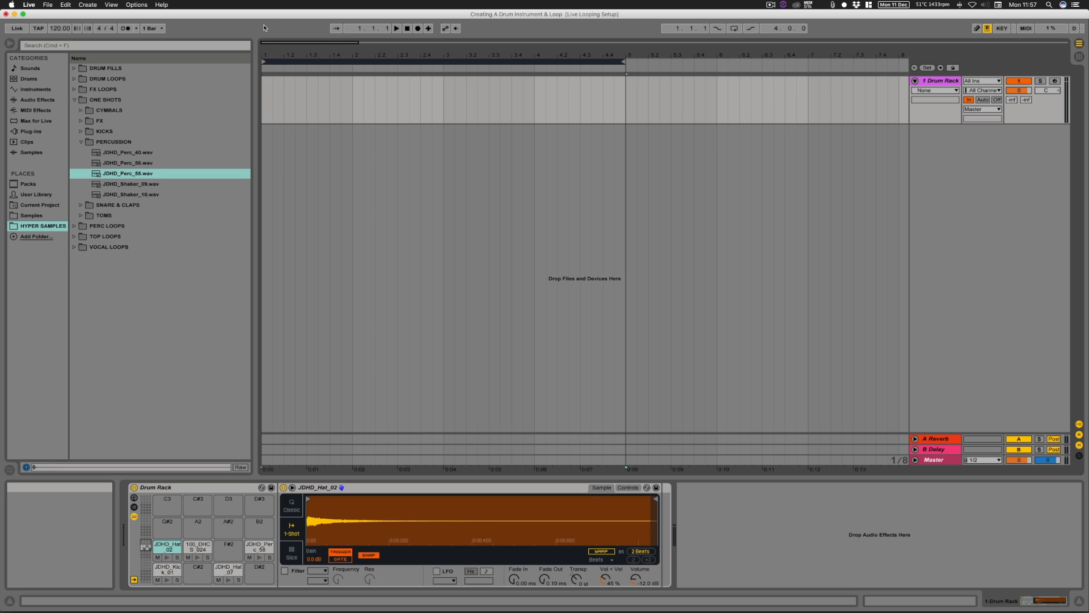
Step: Set the record quantization to sixteenth notes
left_click(48, 4)
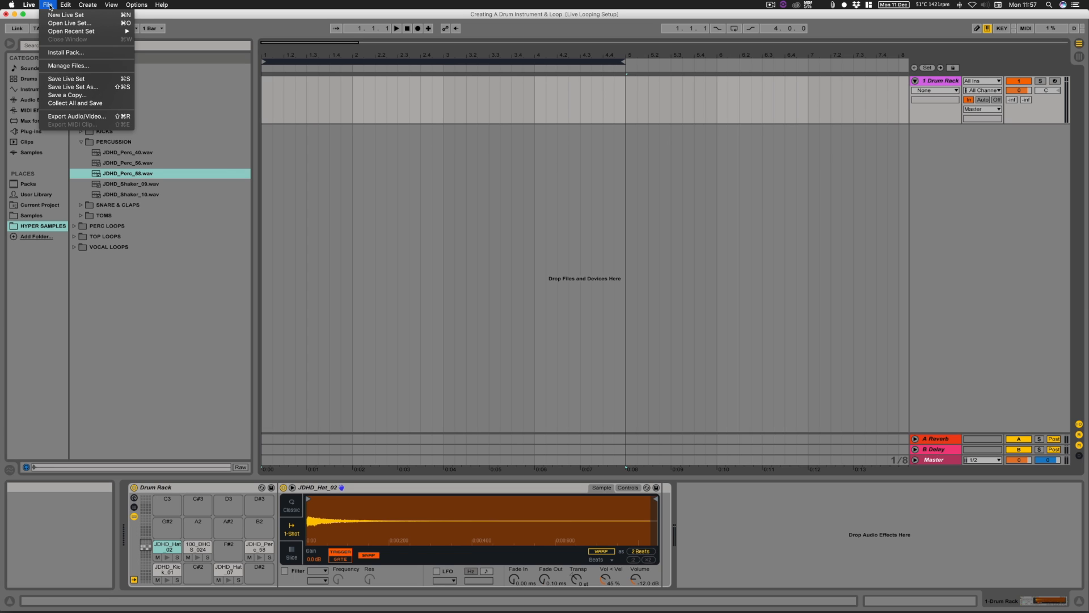
mouse_move(66, 5)
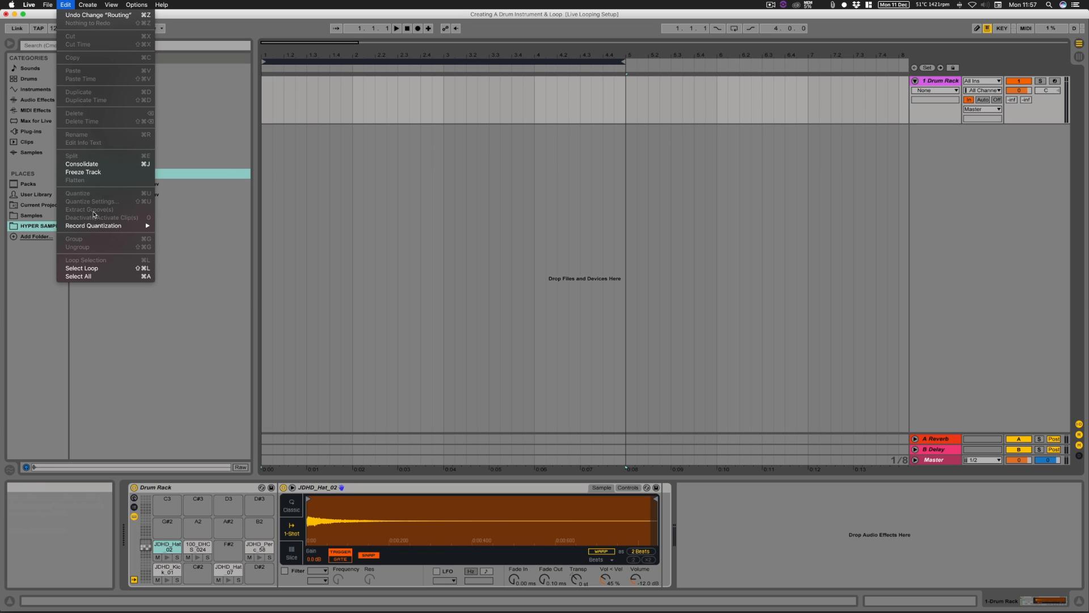
mouse_move(97, 227)
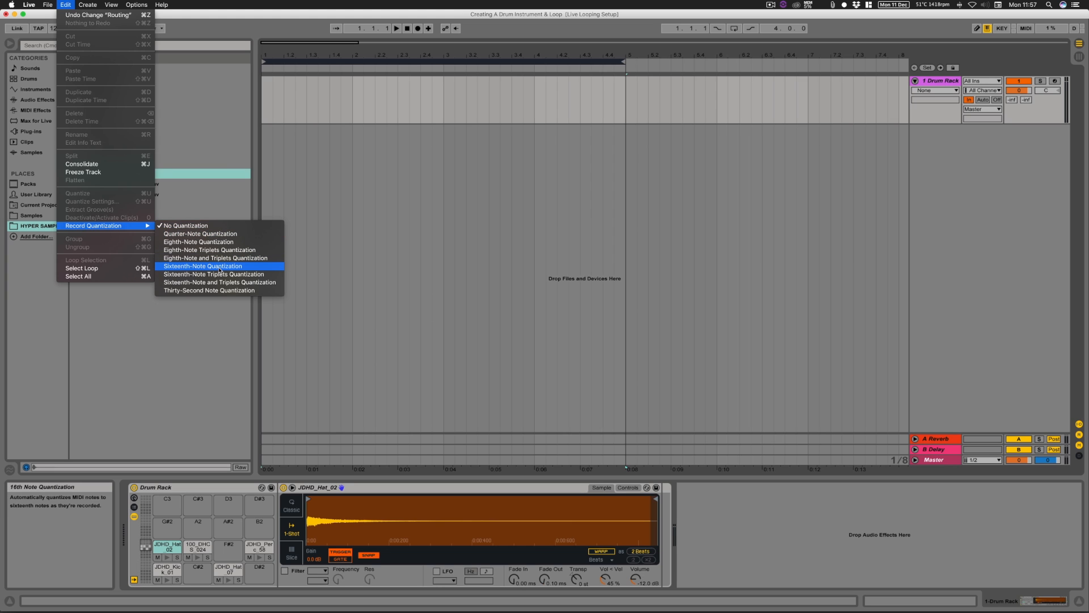
left_click(220, 267)
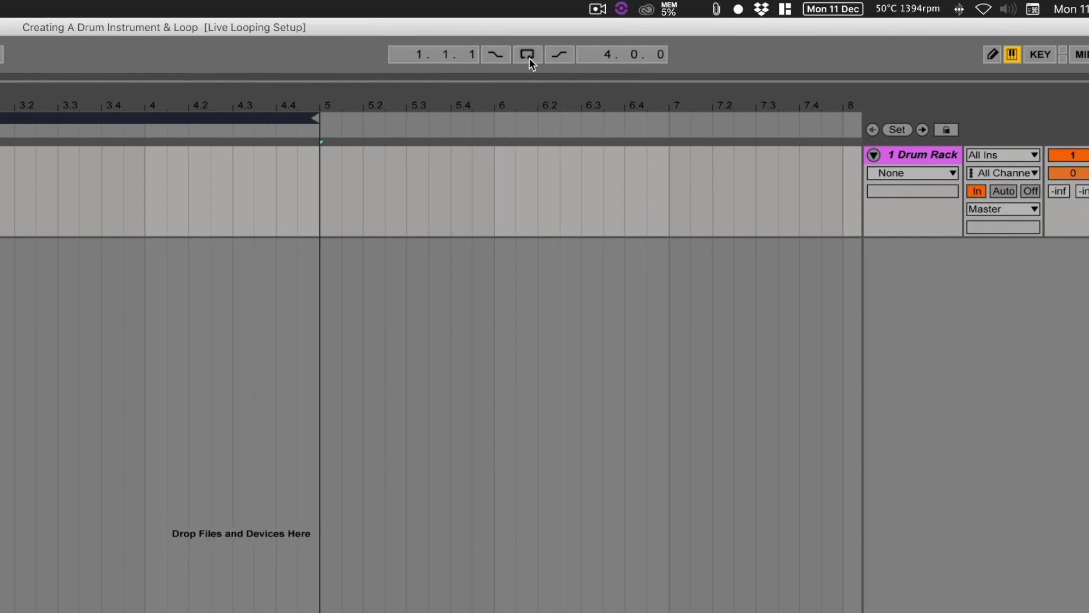
Step: Turn on arrangement looping for bars 1 to 4 and increase the Drum Rack track's height
left_click(529, 56)
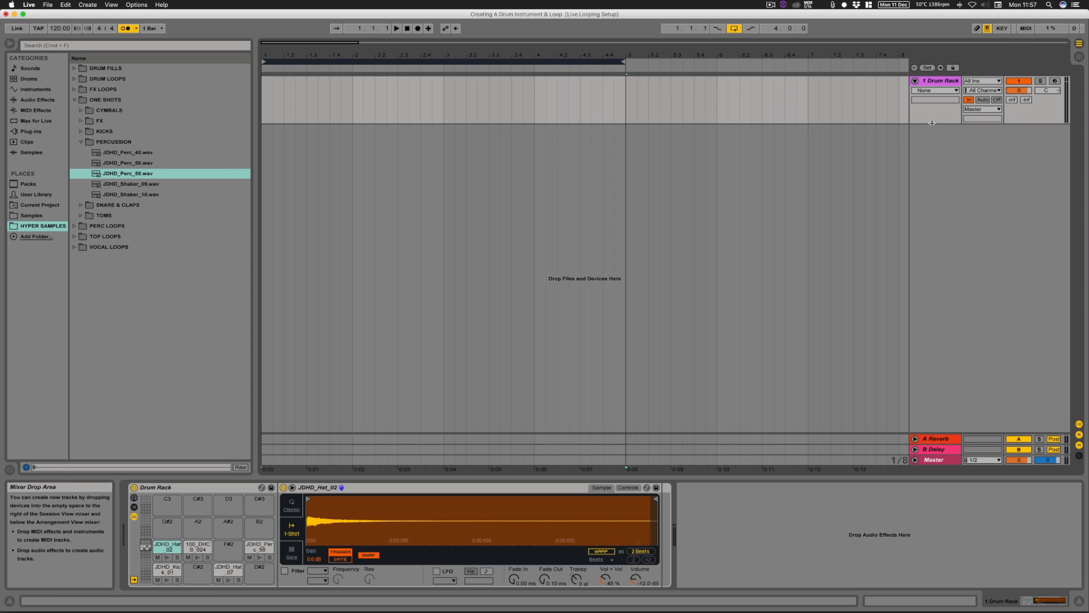
left_click_drag(931, 124, 931, 199)
key("plus")
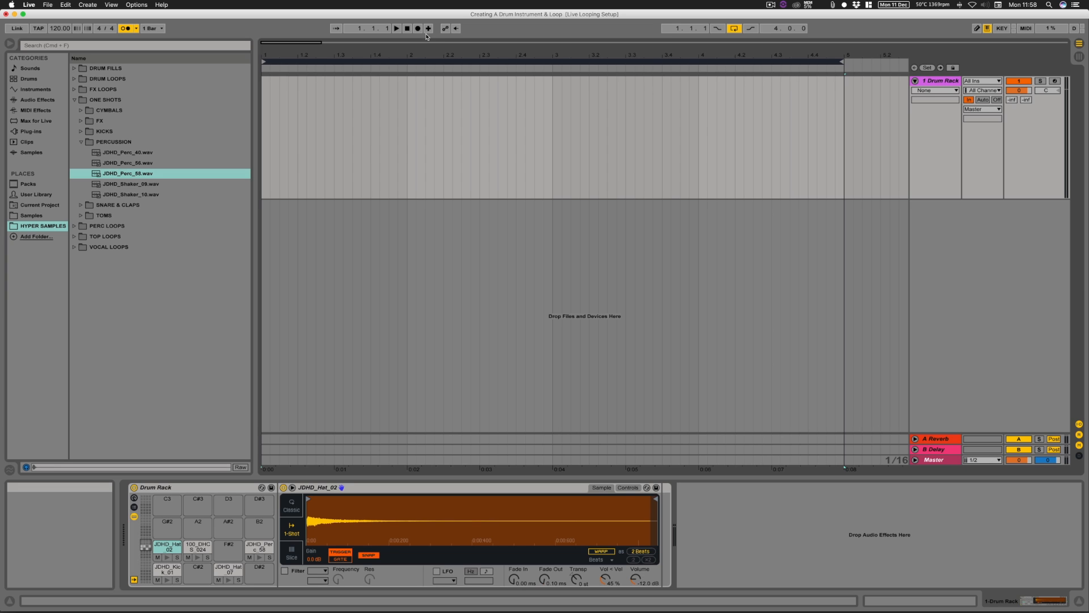
Step: Enable MIDI arrangement overdub and arm the Drum Rack track for recording
left_click(430, 29)
left_click(418, 29)
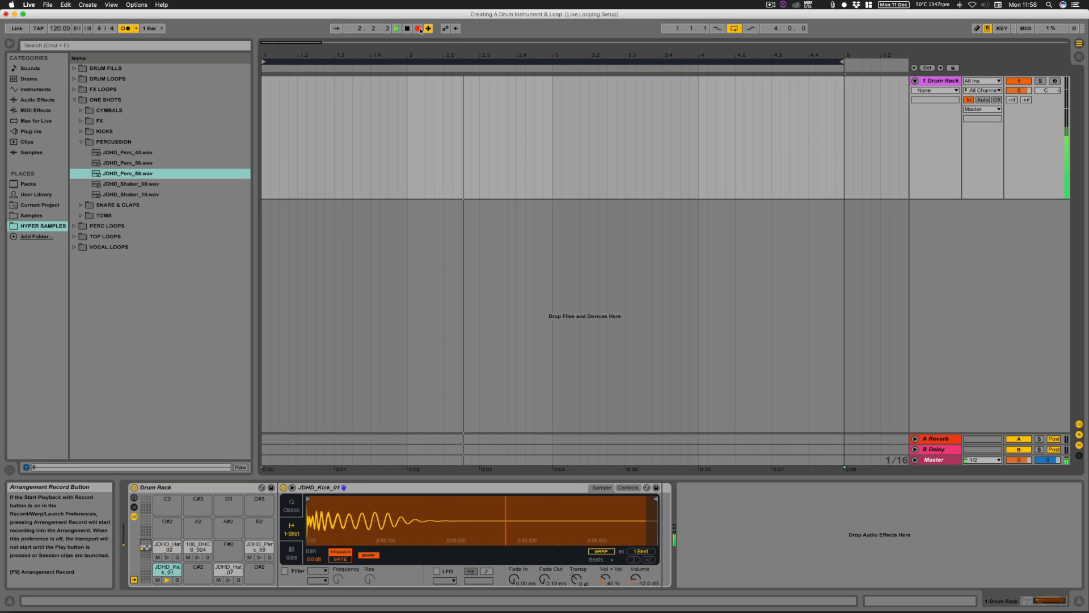
left_click(418, 28)
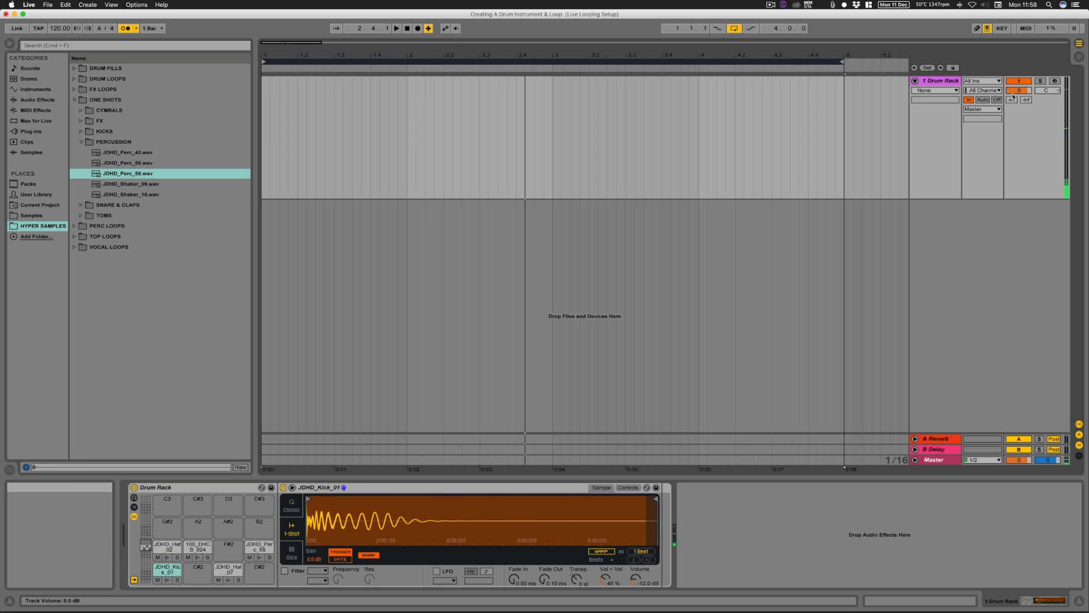
left_click(1055, 81)
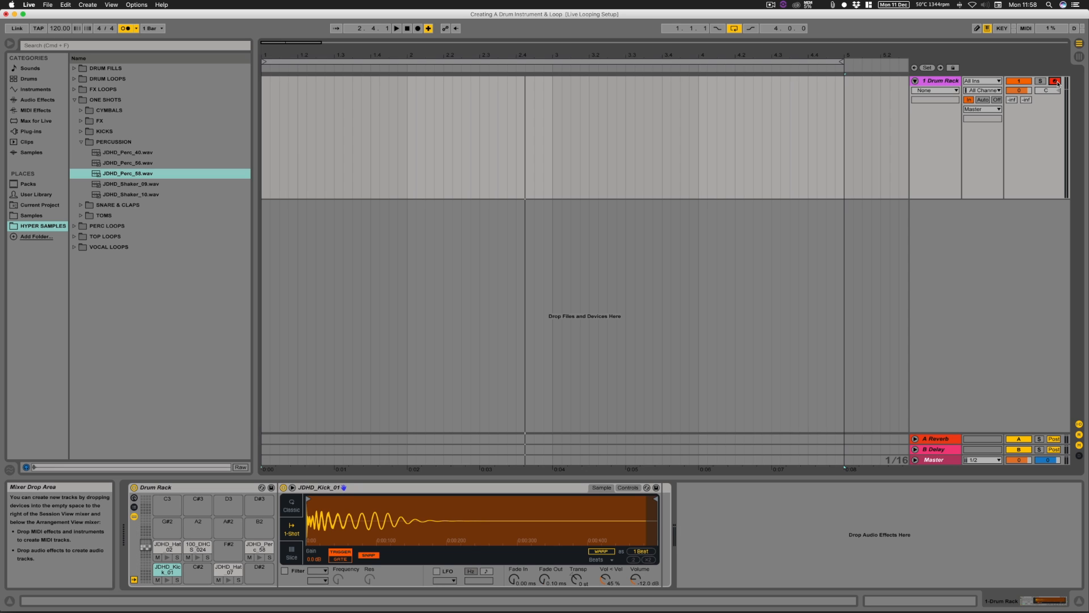
Step: Start arrangement recording and play JDHD_Kick_01 on every beat of the four-bar loop
left_click(419, 29)
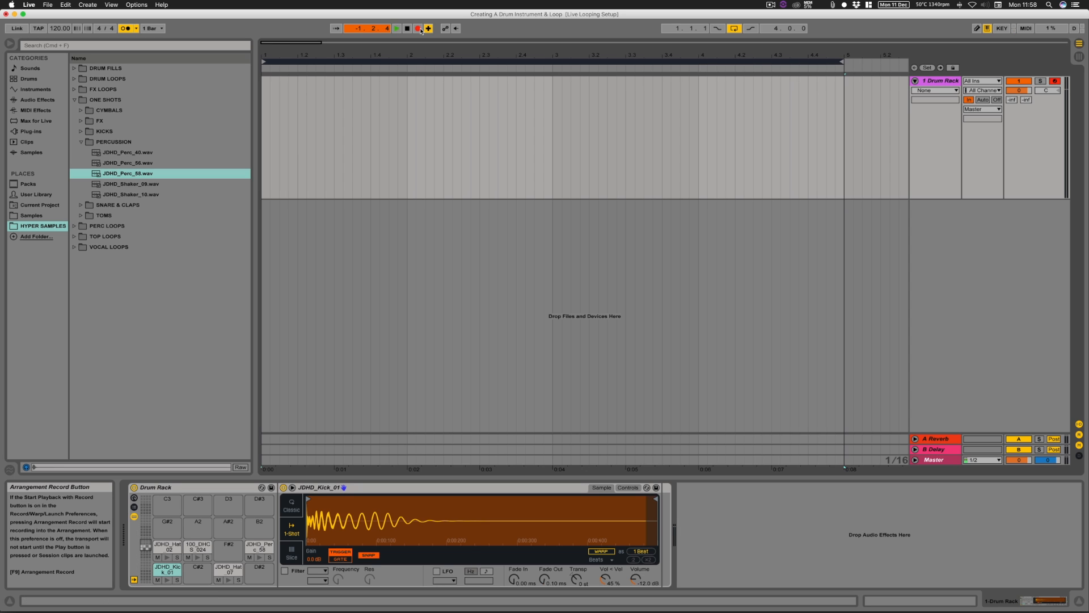
key("a")
key("a")
key("a")
key("a")
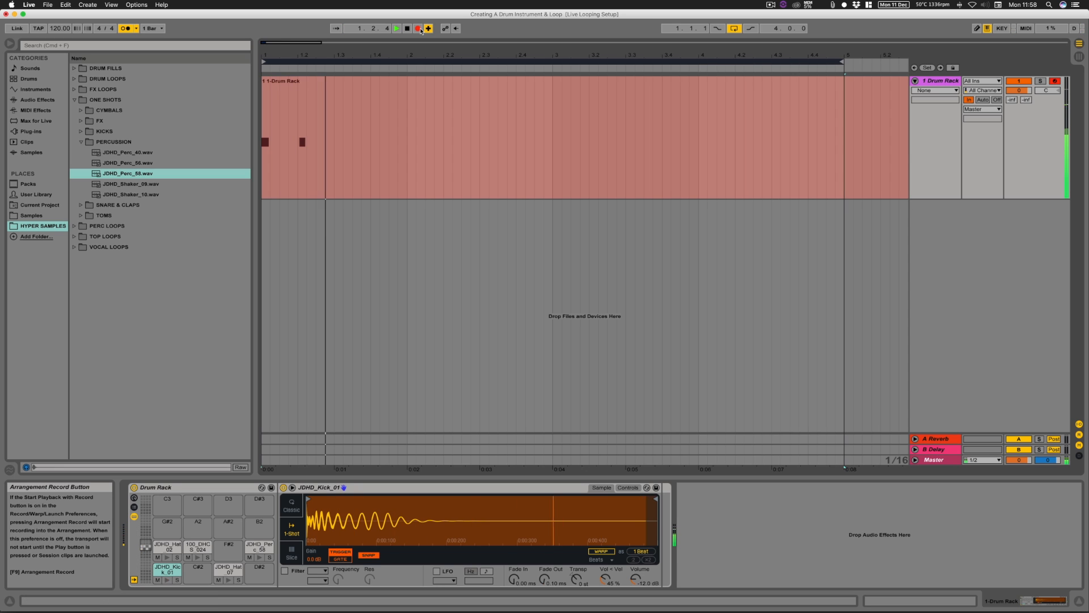
key("a")
key("a")
key("a")
key("a")
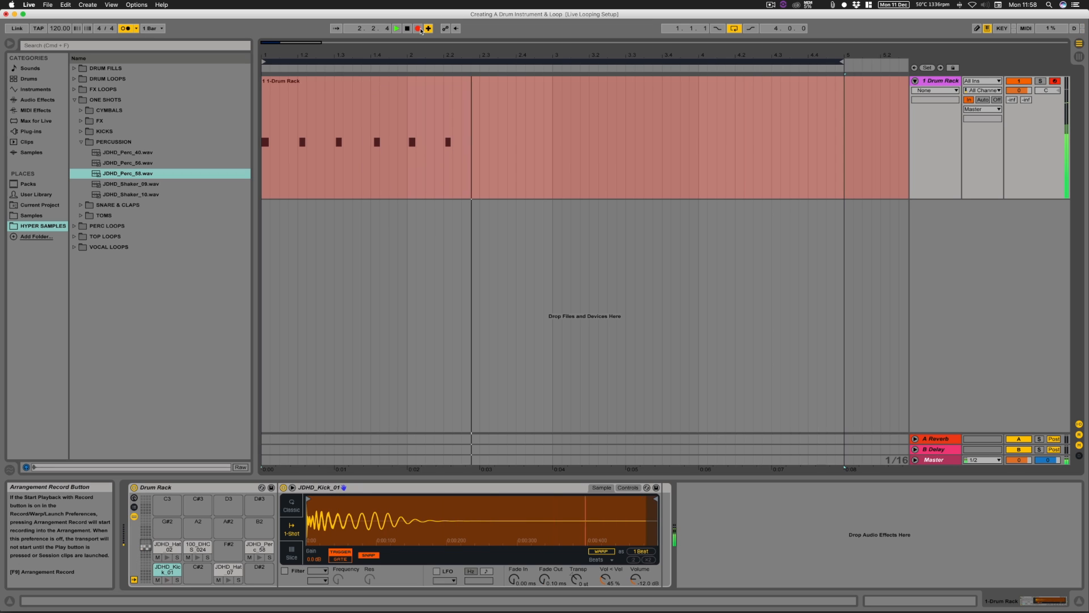
key("a")
key("a")
key("a")
key("a")
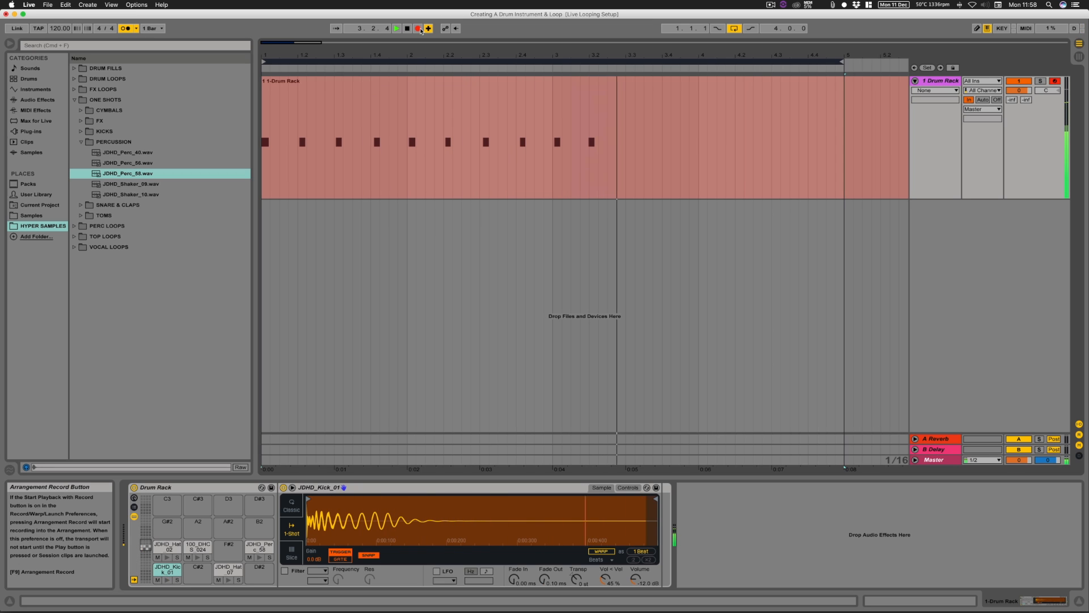
key("a")
key("a")
key("a")
key("a")
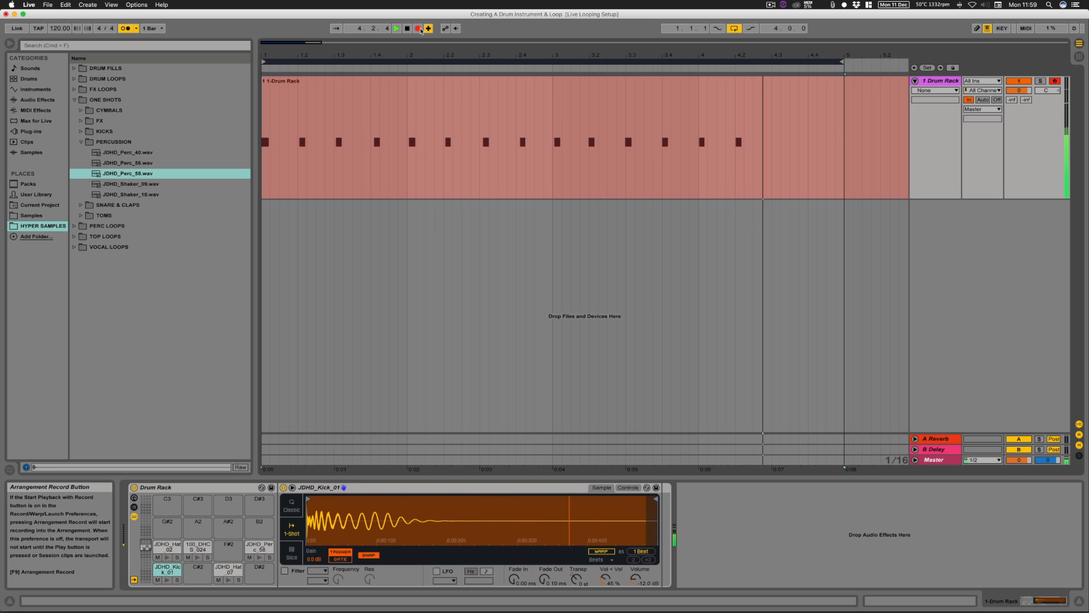
key("a")
key("a")
key("a")
key("a")
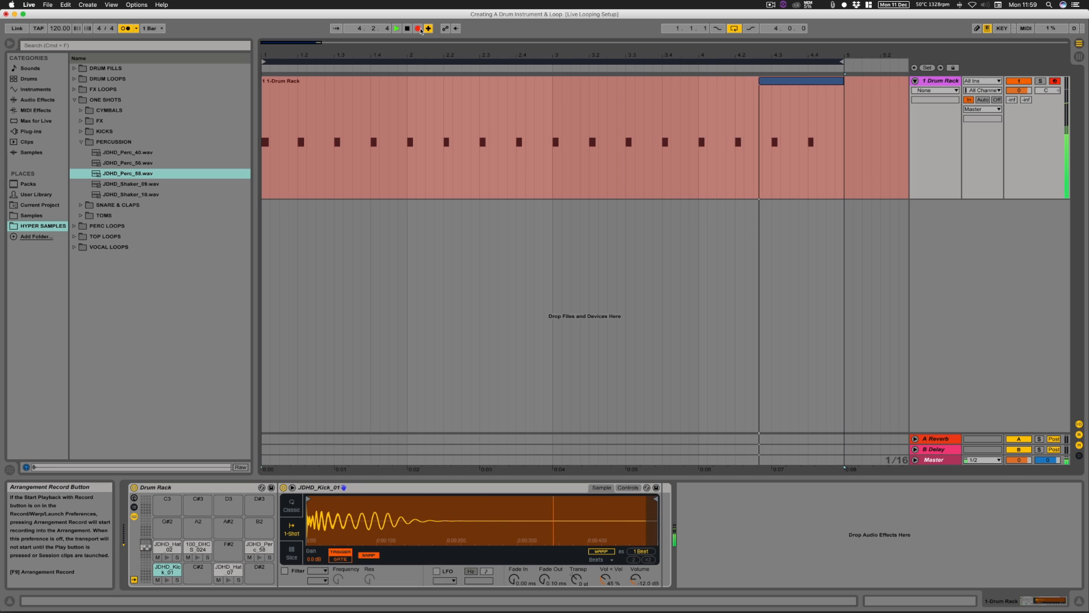
Step: Overdub the 100_DHCS_024 clap on beats 2 and 4 of each bar in the loop
key("f")
key("f")
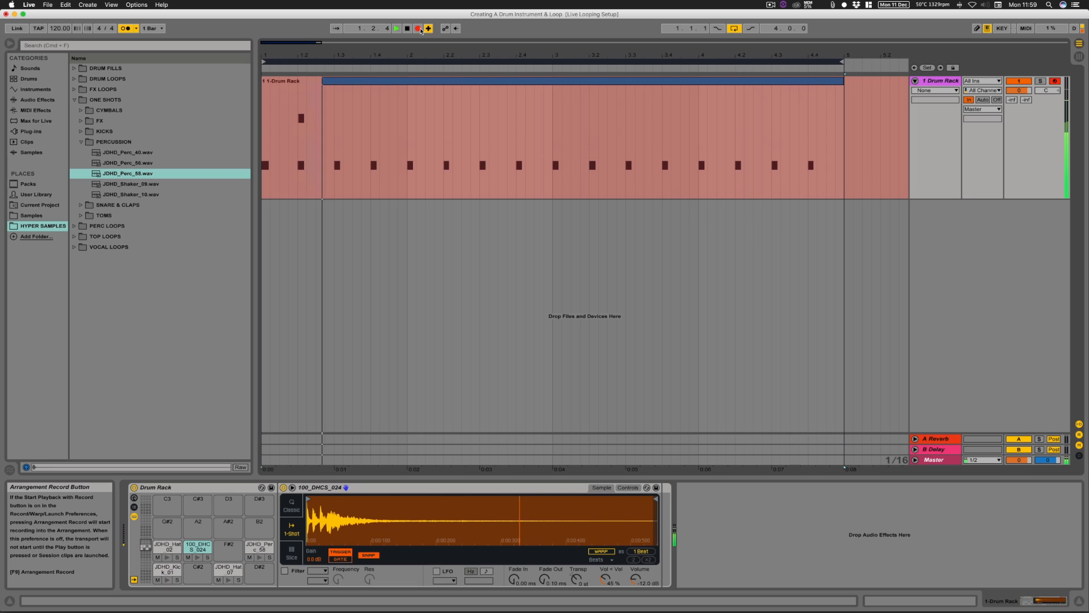
key("f")
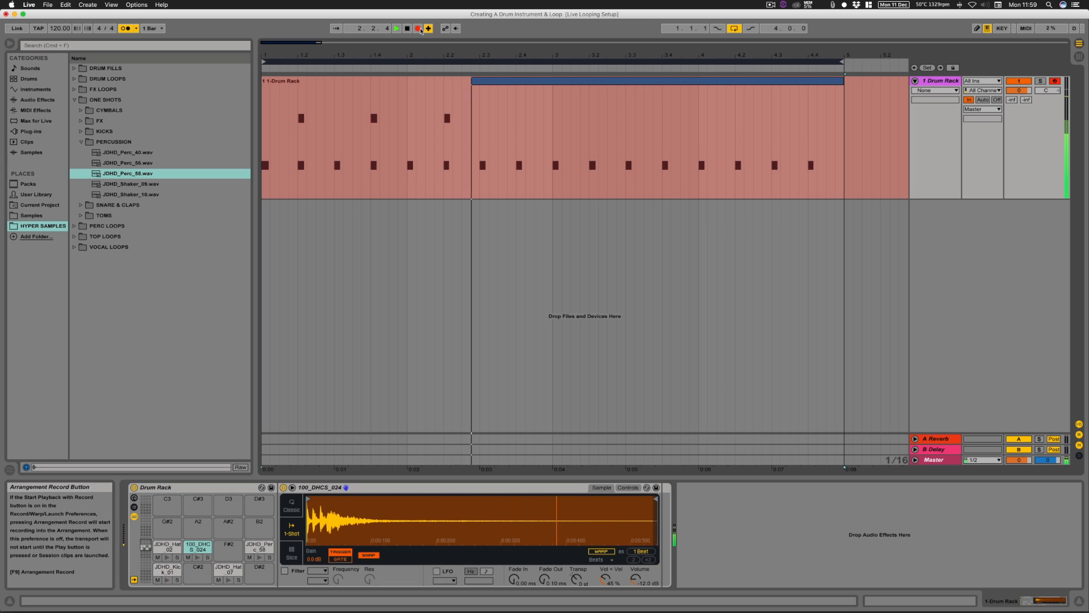
key("f")
key("f")
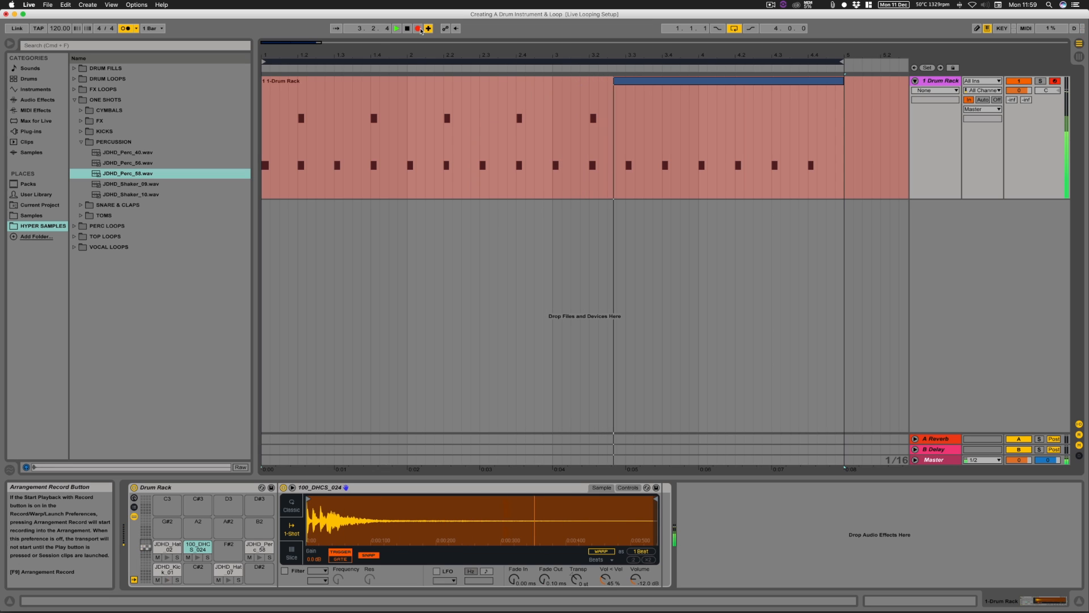
key("f")
key("f")
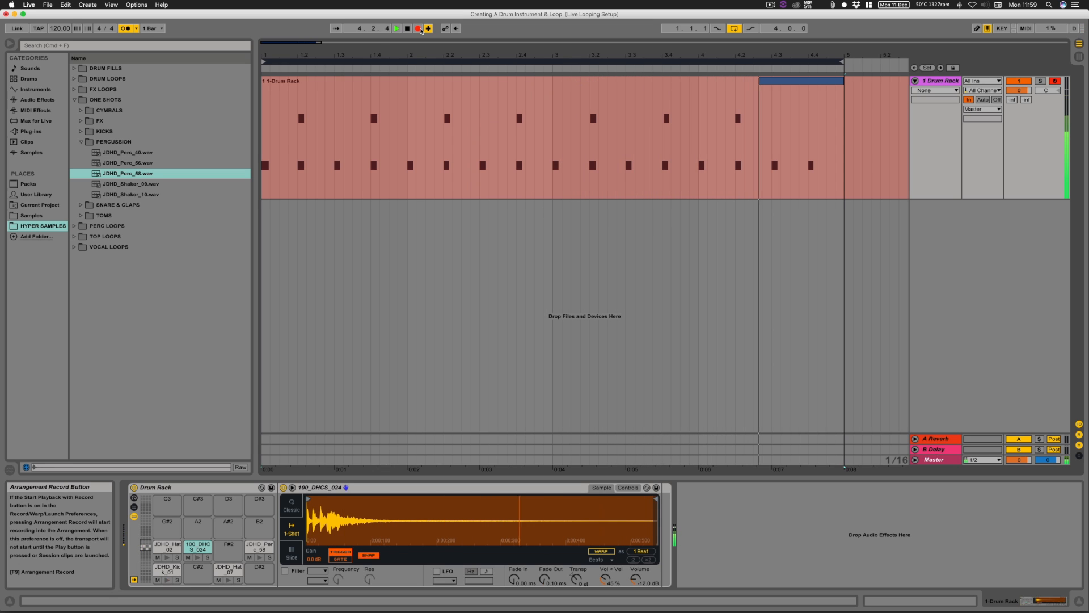
key("f")
Step: Overdub JDHD_Hat_02 on the off-beats between the kicks, adding two JDHD_Hat_07 hits at the end of bar 2
key("d")
key("d")
key("d")
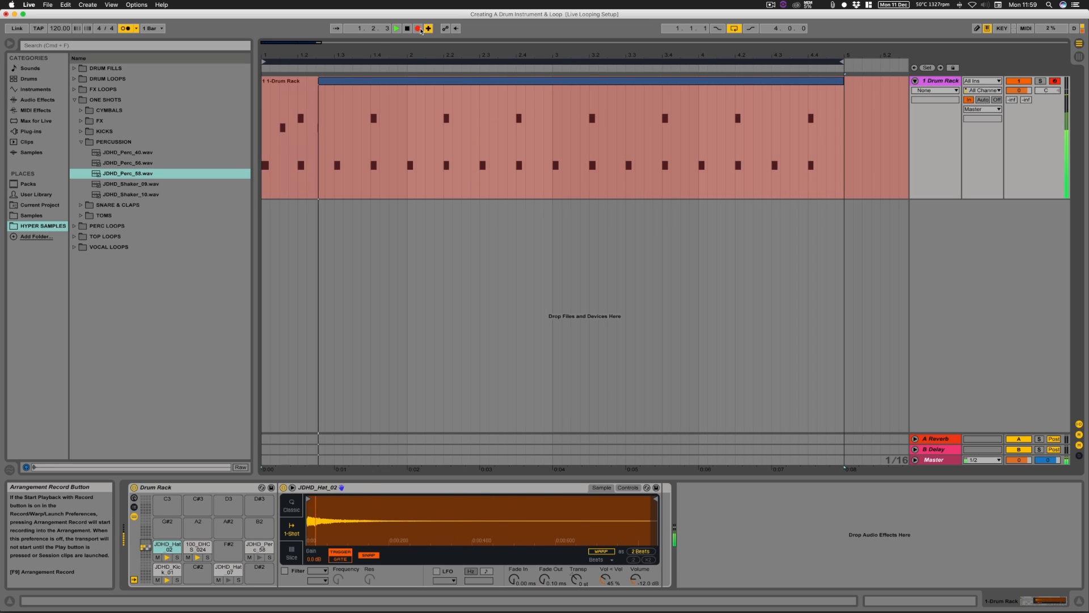
key("d")
key("d")
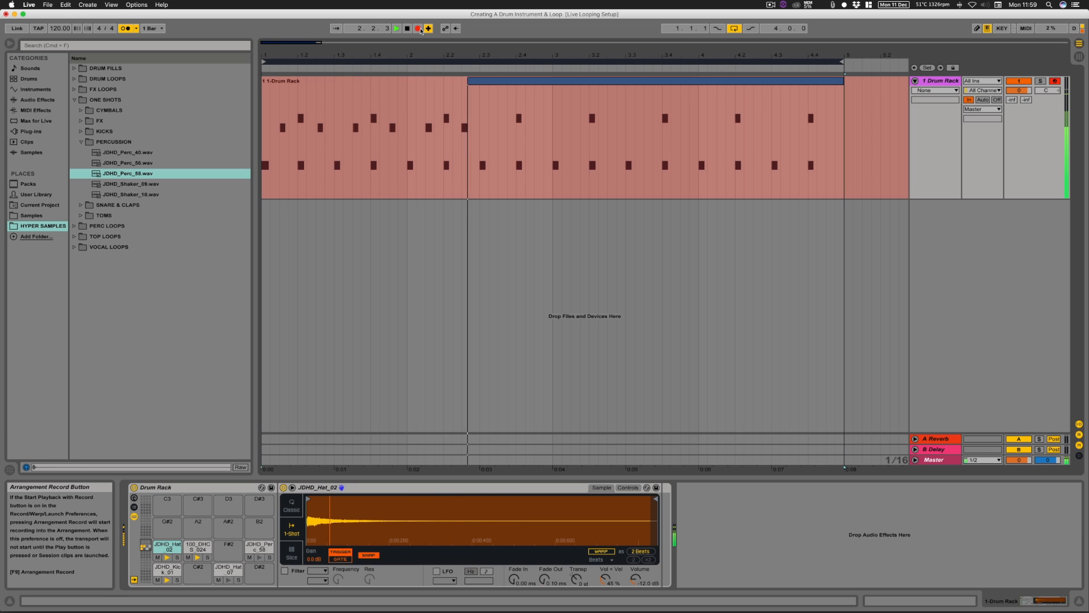
key("d")
key("s")
Step: Overdub further JDHD_Hat_07 closed hi-hat hits in the gaps of the four-bar drum loop
key("s")
key("d")
key("d")
key("d")
key("d")
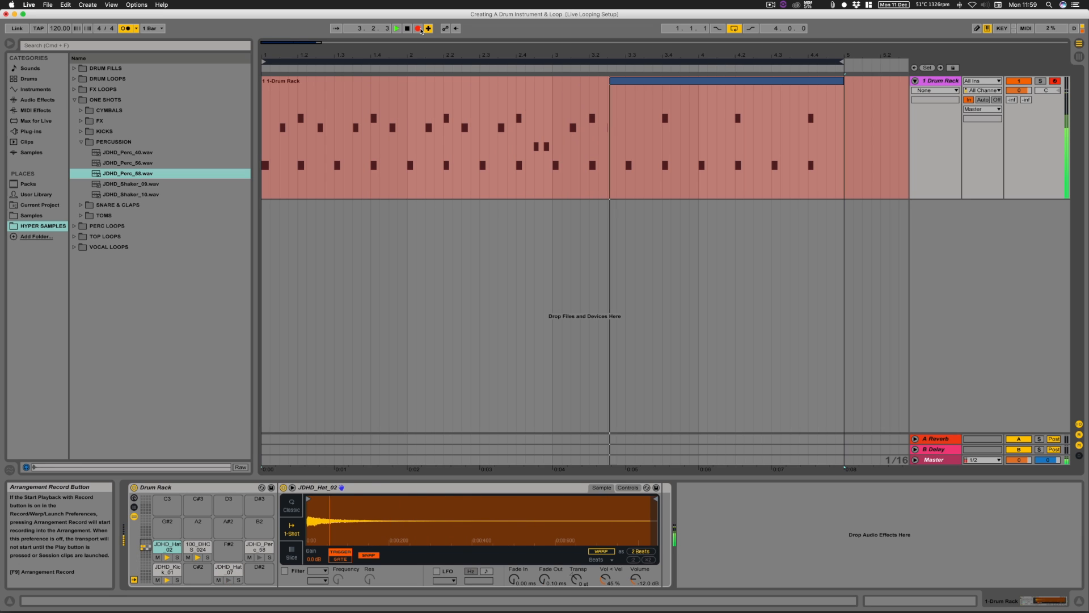
key("s")
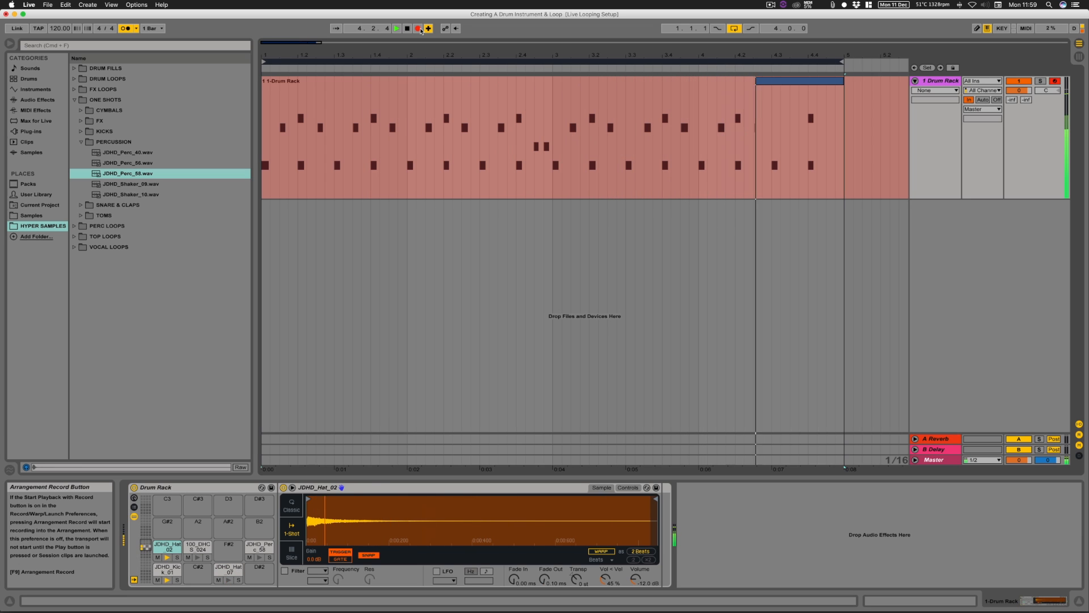
key("s")
key("s")
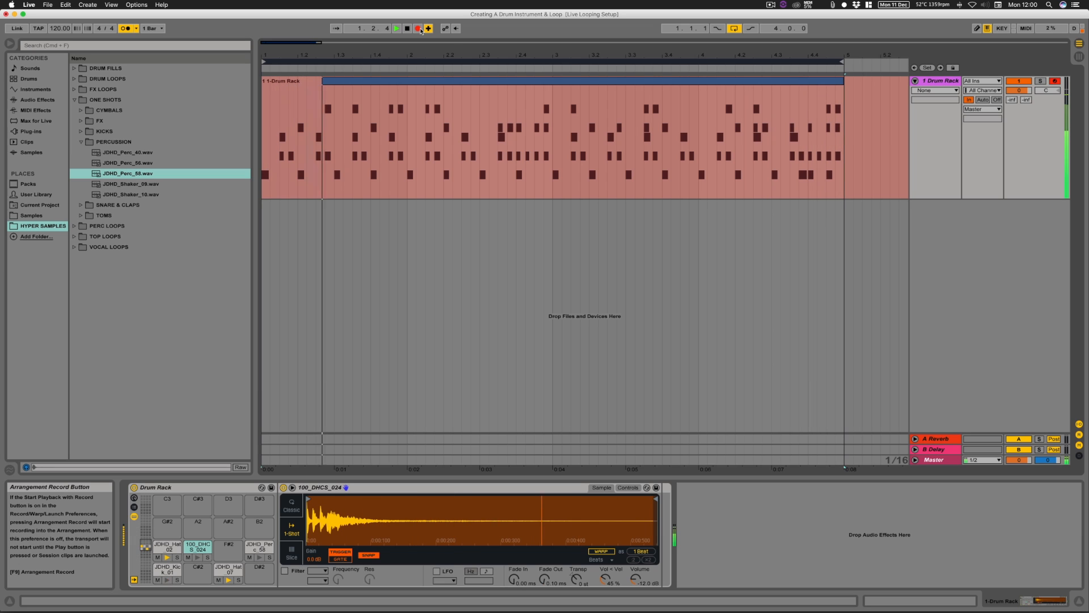
Step: Stop the overdub recording and open the recorded drum clip's notes in an enlarged clip editor
key("space")
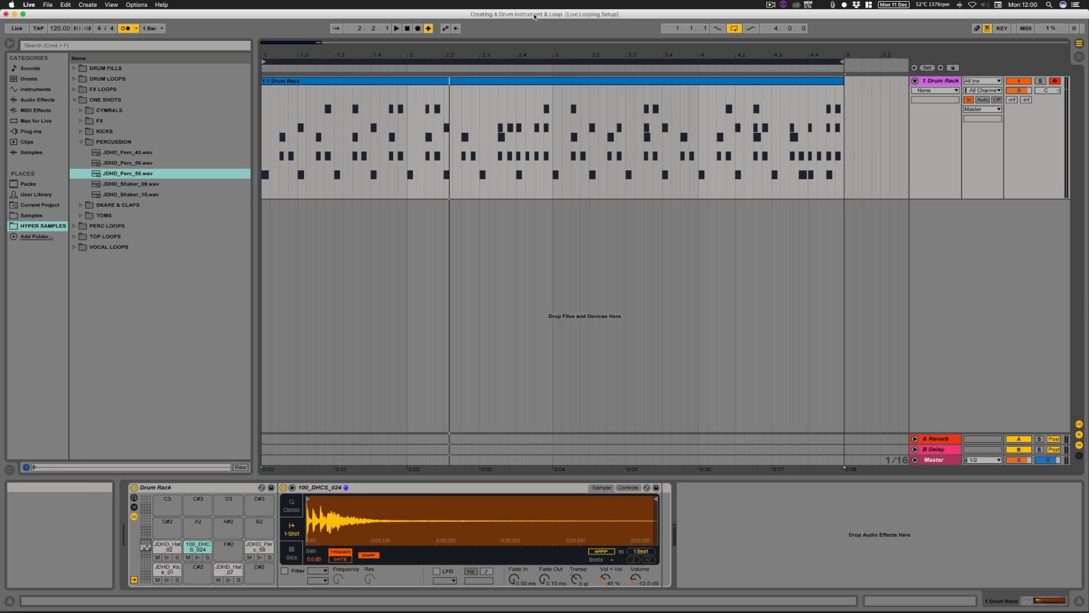
left_click(468, 83)
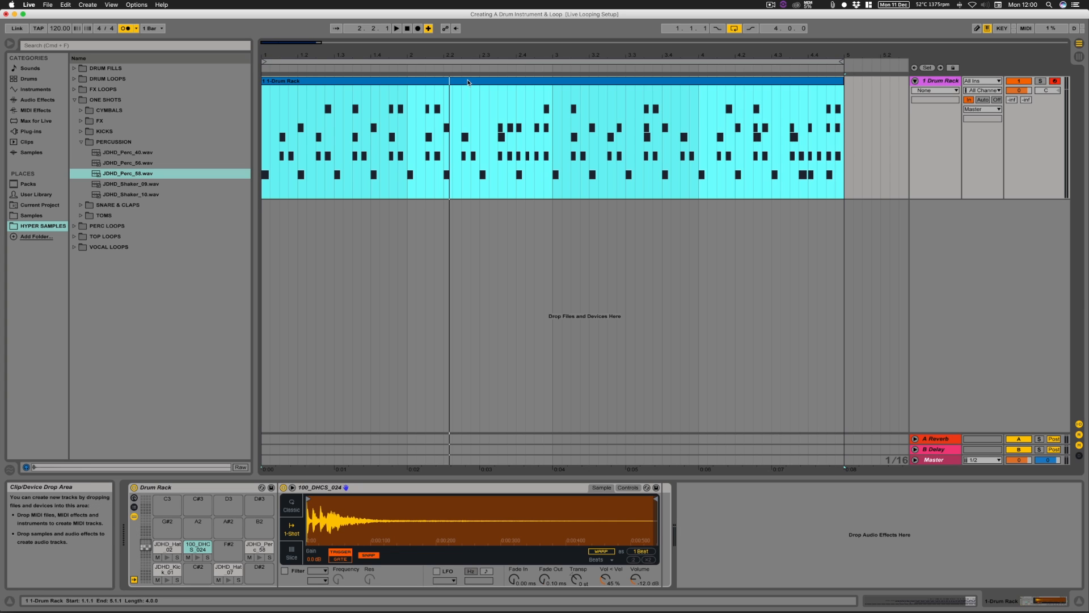
double_click(468, 82)
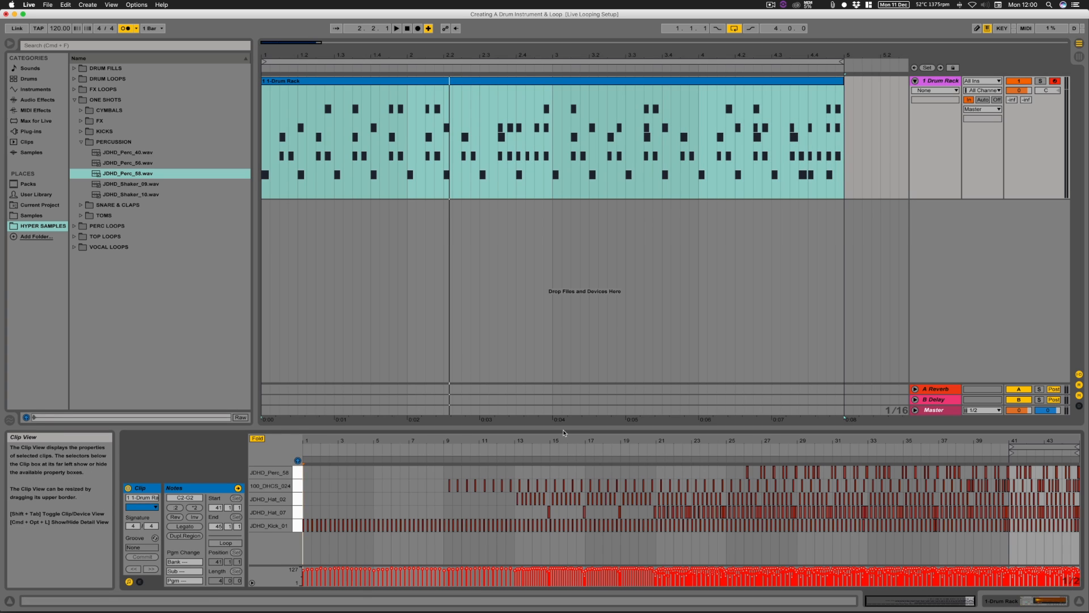
left_click_drag(569, 435, 569, 366)
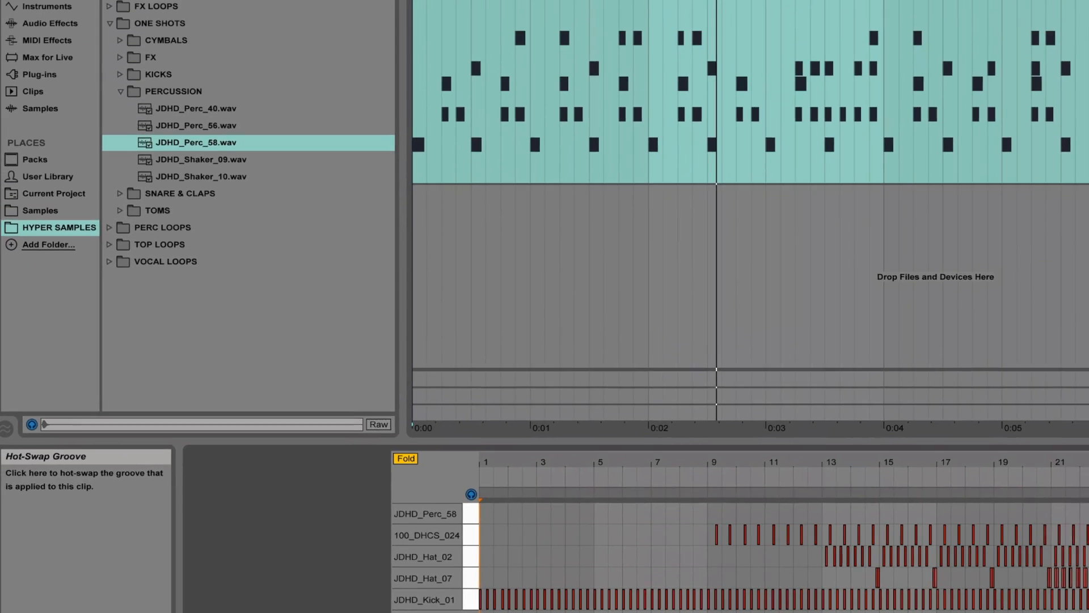
Step: Browse the Core Library's Swing grooves for the drum clip through groove hot-swap and select Swing 16-15
left_click(258, 467)
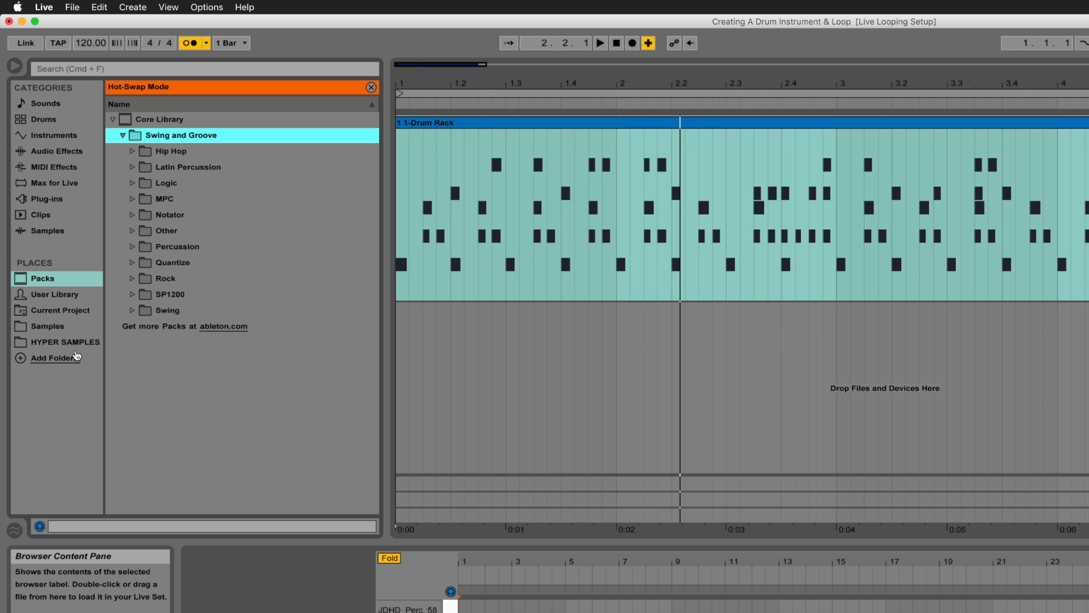
left_click(133, 310)
scroll(217, 376, "down", 4)
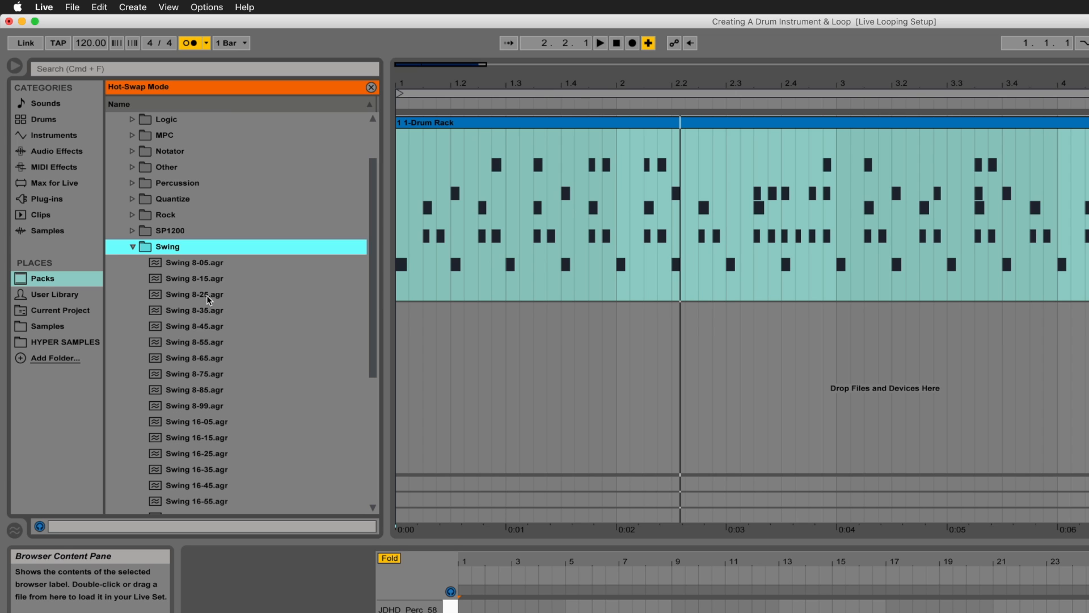
scroll(197, 291, "down", 3)
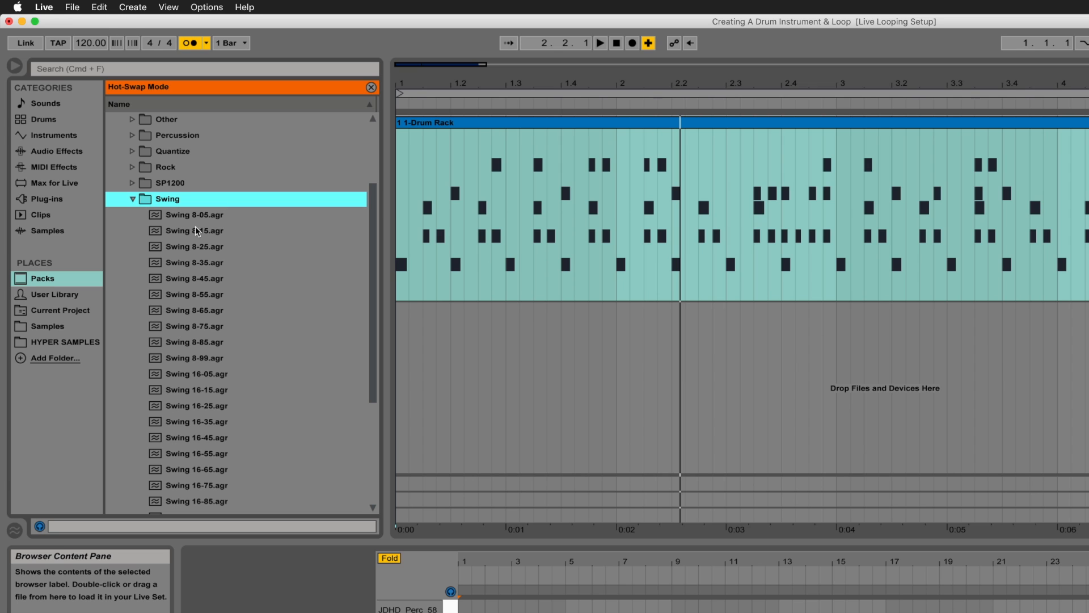
scroll(202, 401, "down", 7)
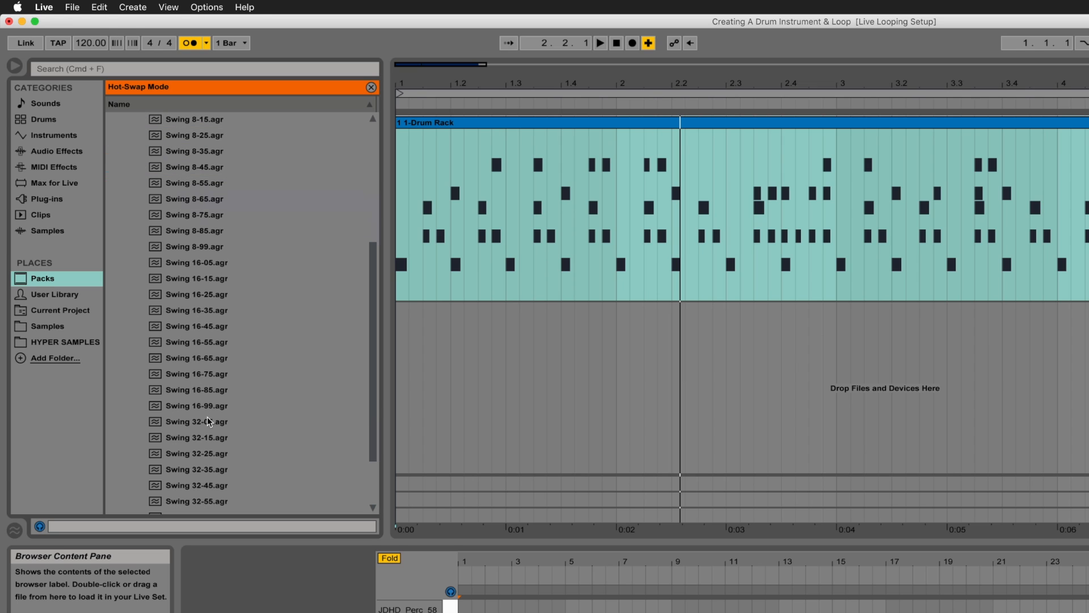
scroll(207, 458, "down", 2)
scroll(217, 455, "up", 6)
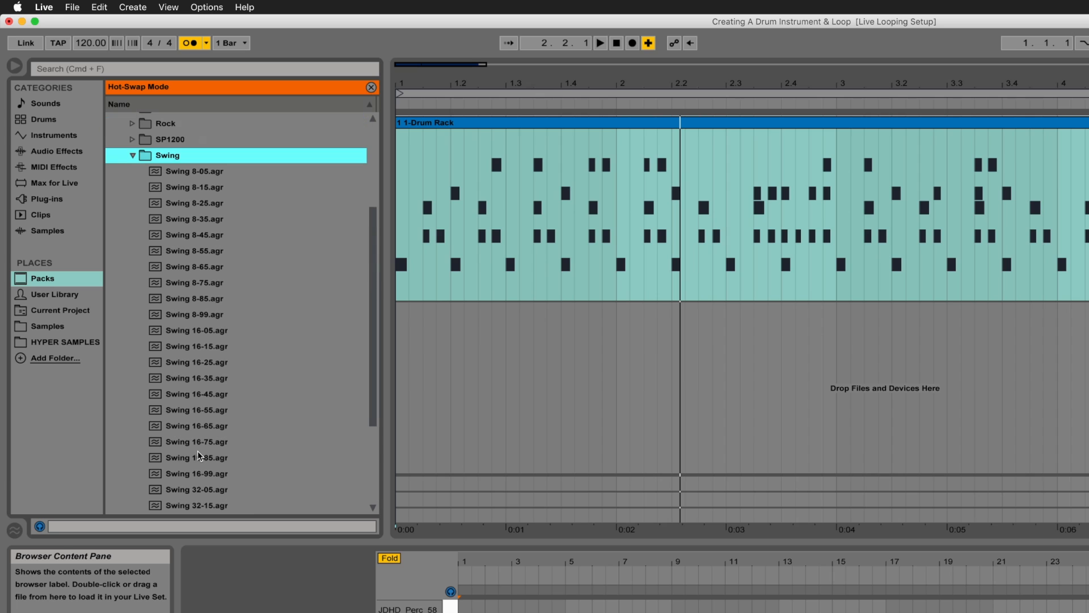
scroll(215, 210, "up", 2)
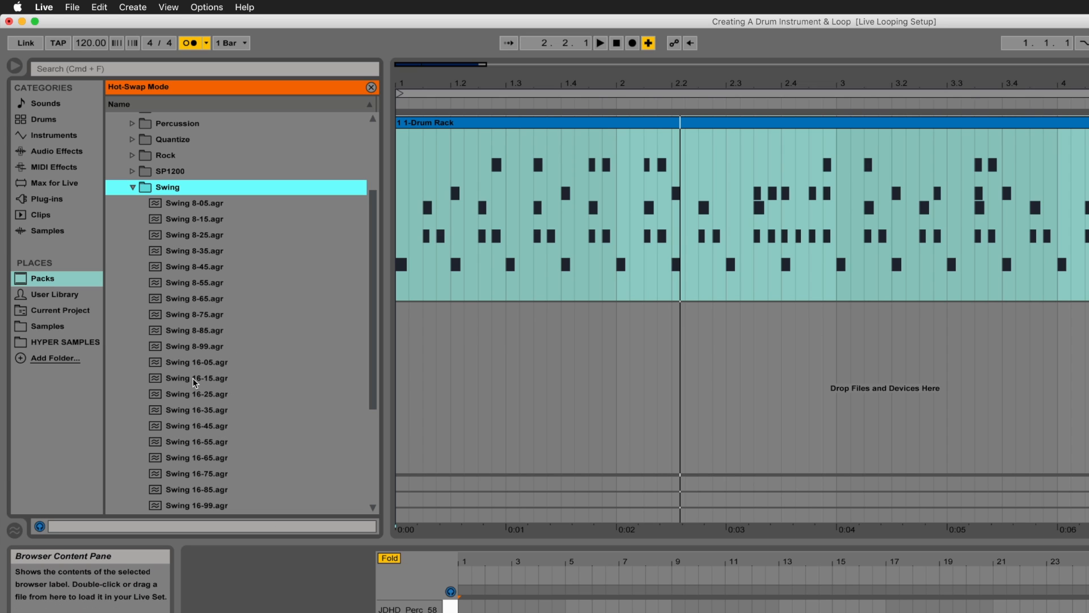
left_click(218, 384)
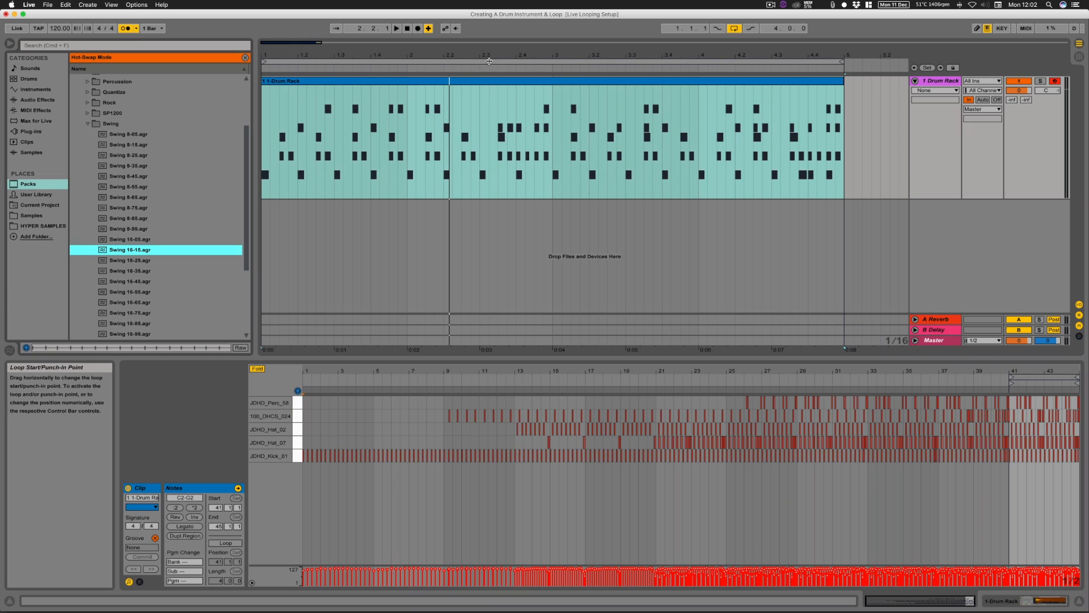
Step: Restart groove hot-swap for the drum clip and audition the Swing 16-05 groove on the four-bar loop
left_click(489, 61)
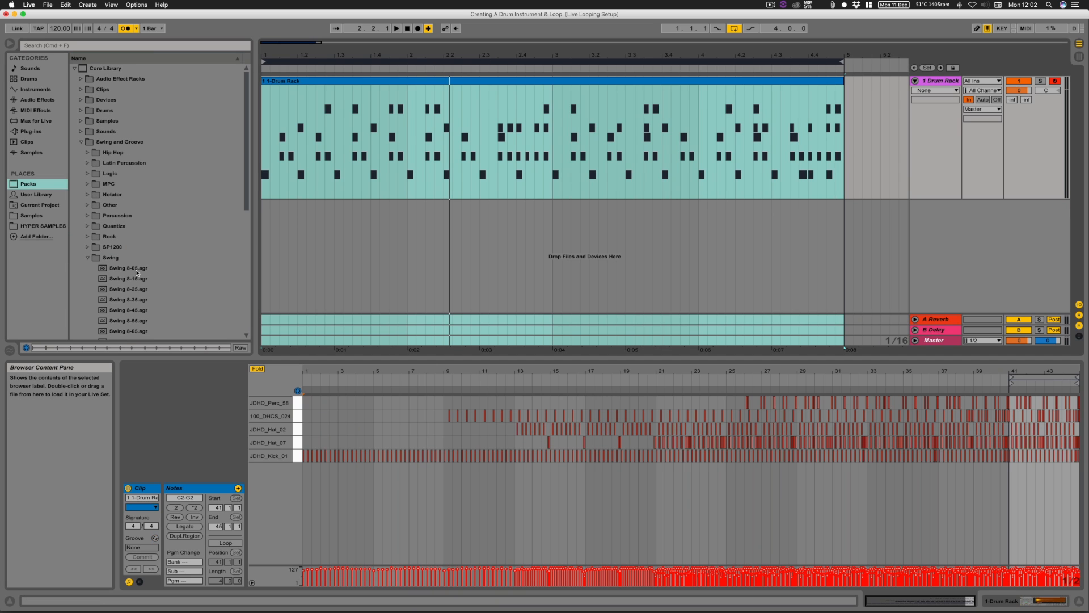
left_click(155, 537)
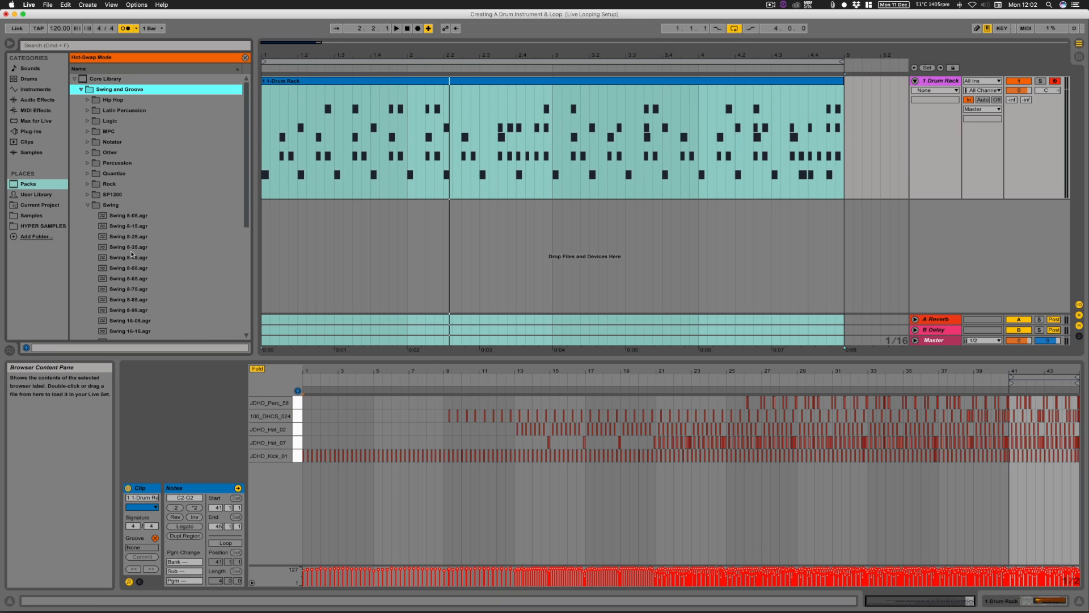
scroll(143, 303, "down", 2)
double_click(138, 280)
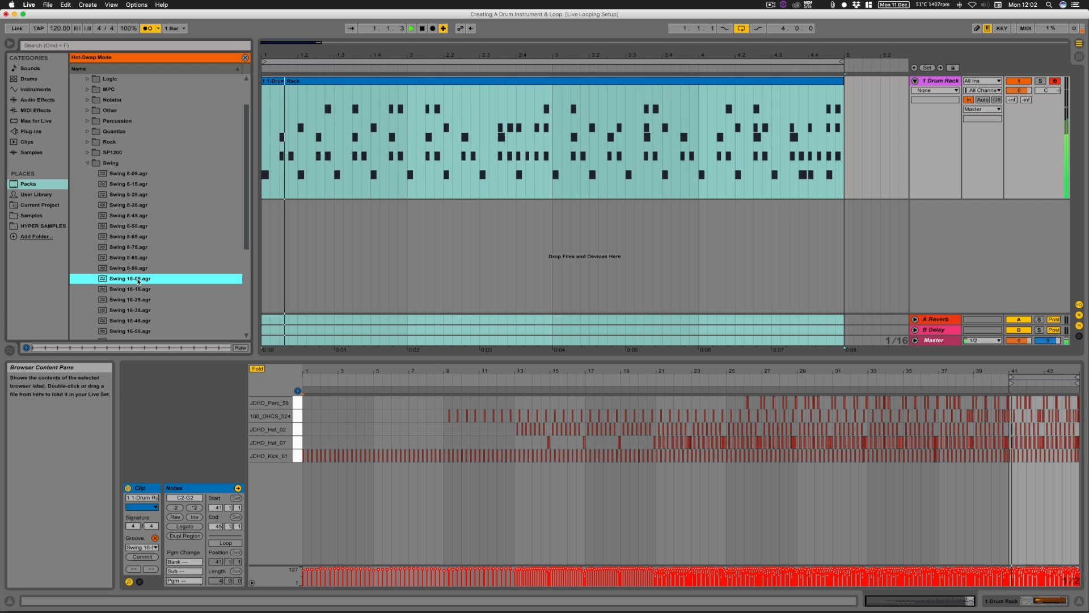
Step: Swap the drum clip's groove to Swing 16-25 and leave groove hot-swap
scroll(160, 287, "down", 1)
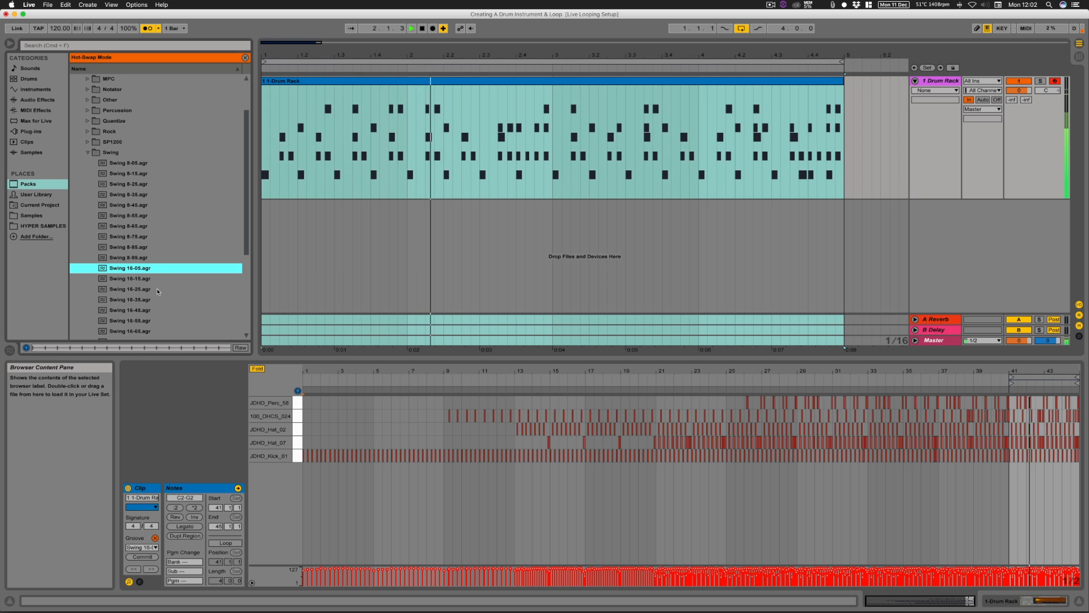
left_click(141, 289)
double_click(140, 291)
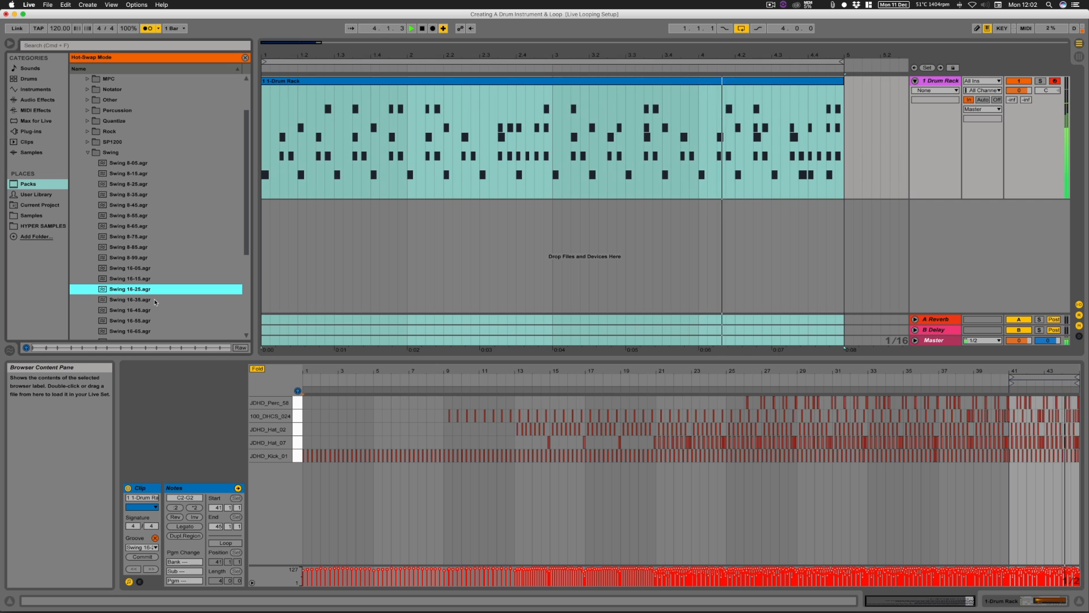
scroll(155, 303, "down", 2)
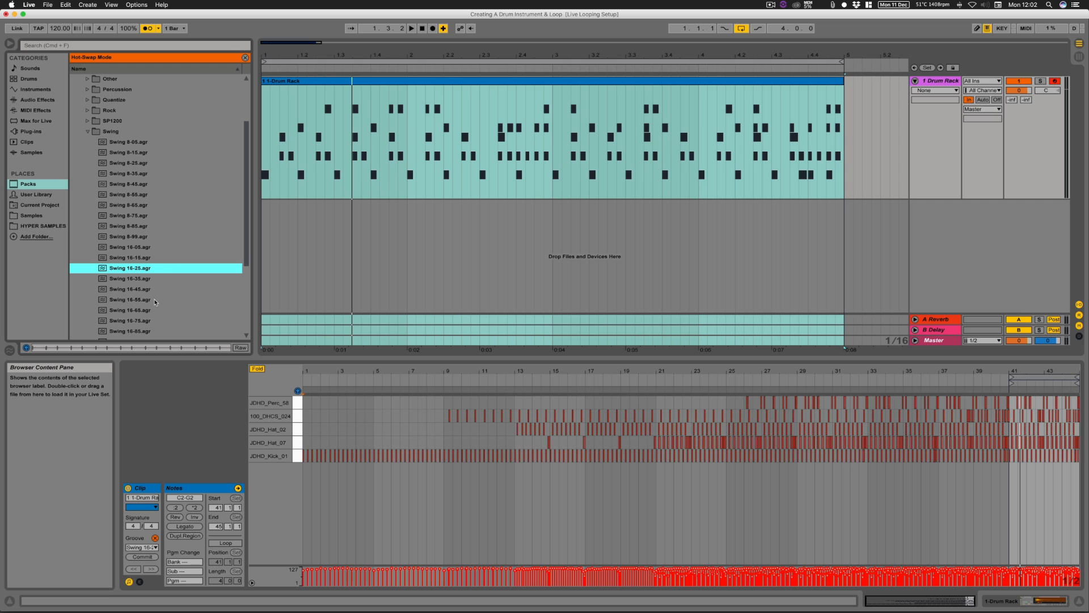
left_click(155, 538)
Step: Set the drum clip's groove to None and play the loop to compare it without swing
left_click(154, 548)
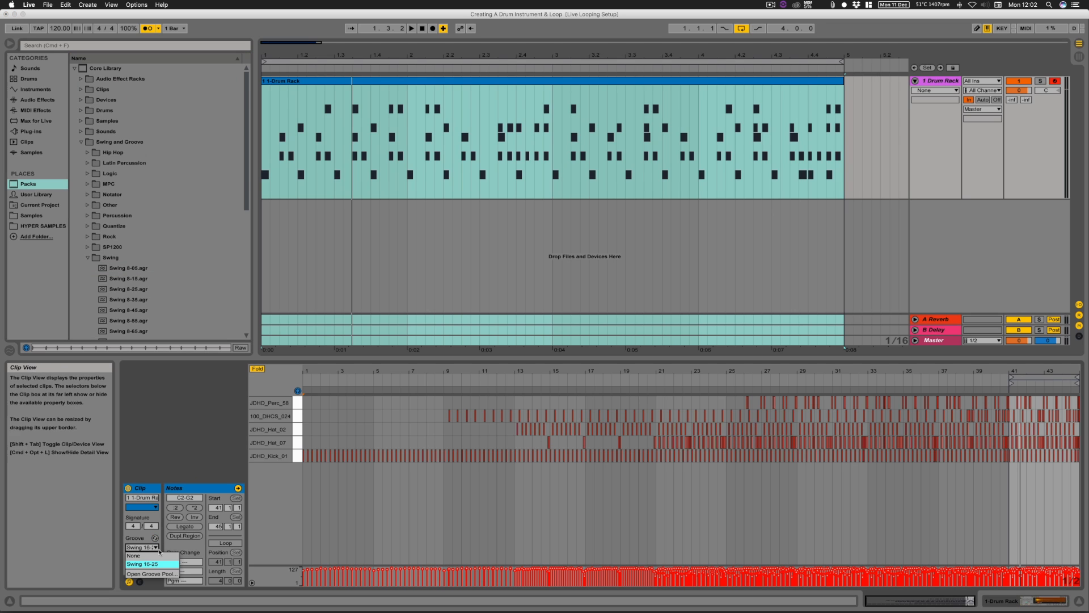
left_click(156, 552)
key("space")
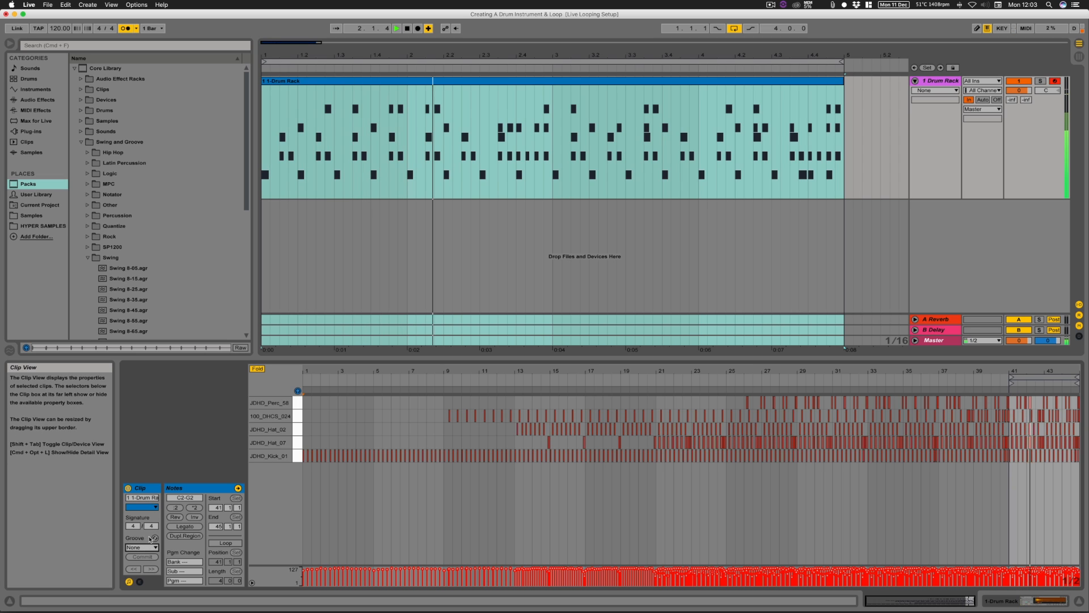
key("space")
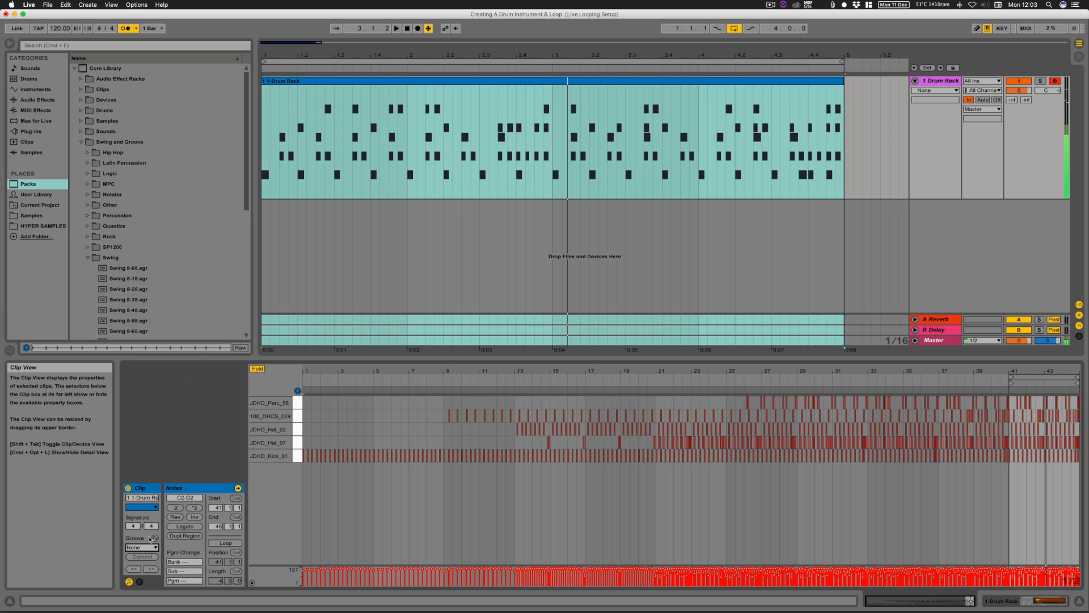
Step: Set the drum clip's groove back to Swing 16-25, play the loop and commit the groove to the notes
left_click(151, 548)
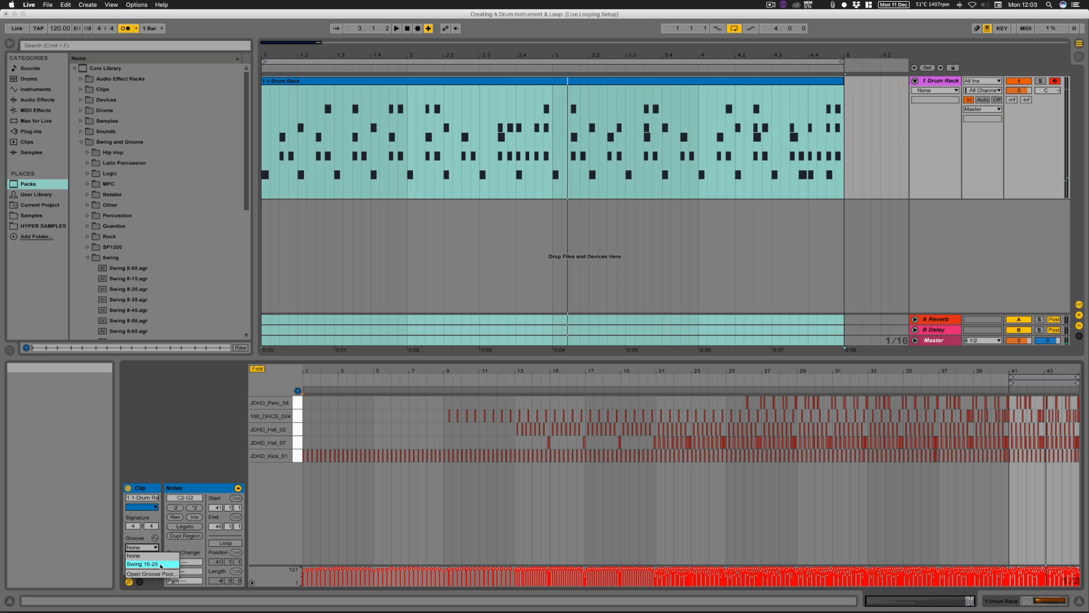
left_click(142, 564)
key("space")
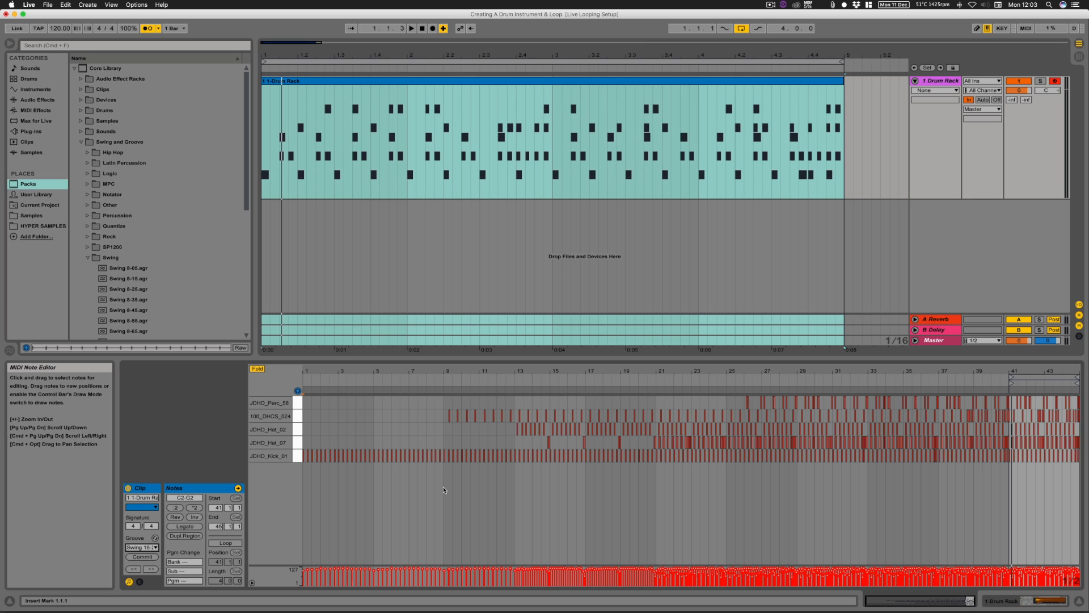
left_click(143, 557)
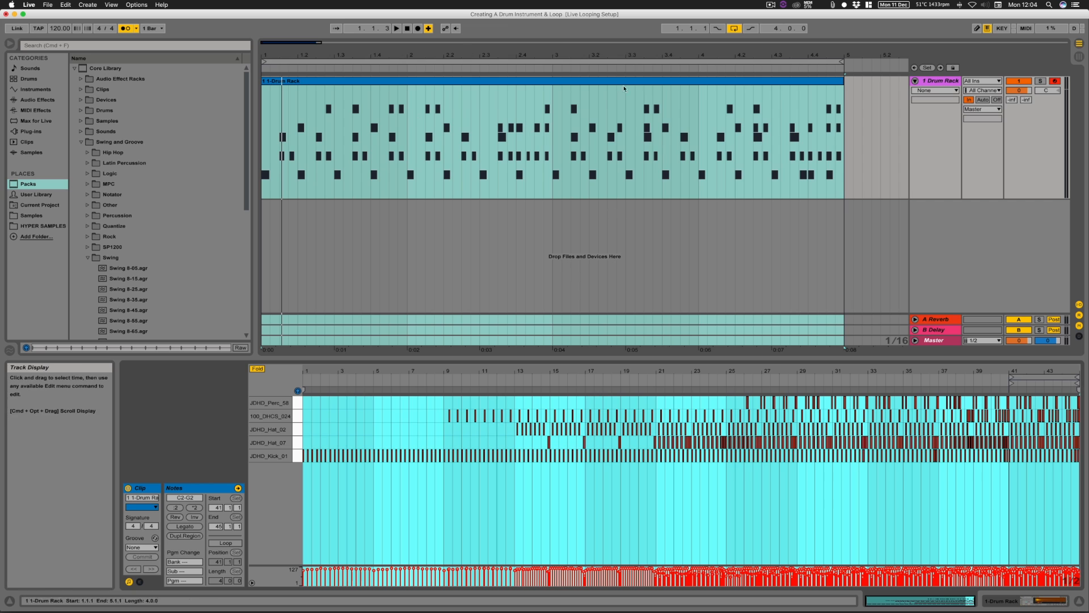
Step: Play back the drum clip to check its committed swing, and return to the track's Drum Rack device view
left_click(476, 83)
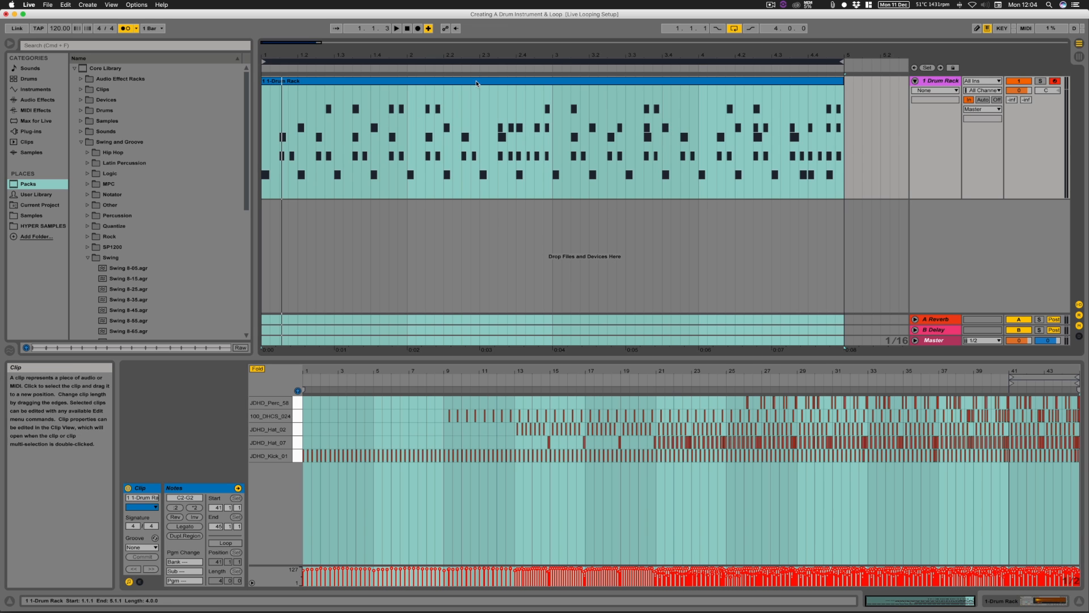
left_click(477, 84)
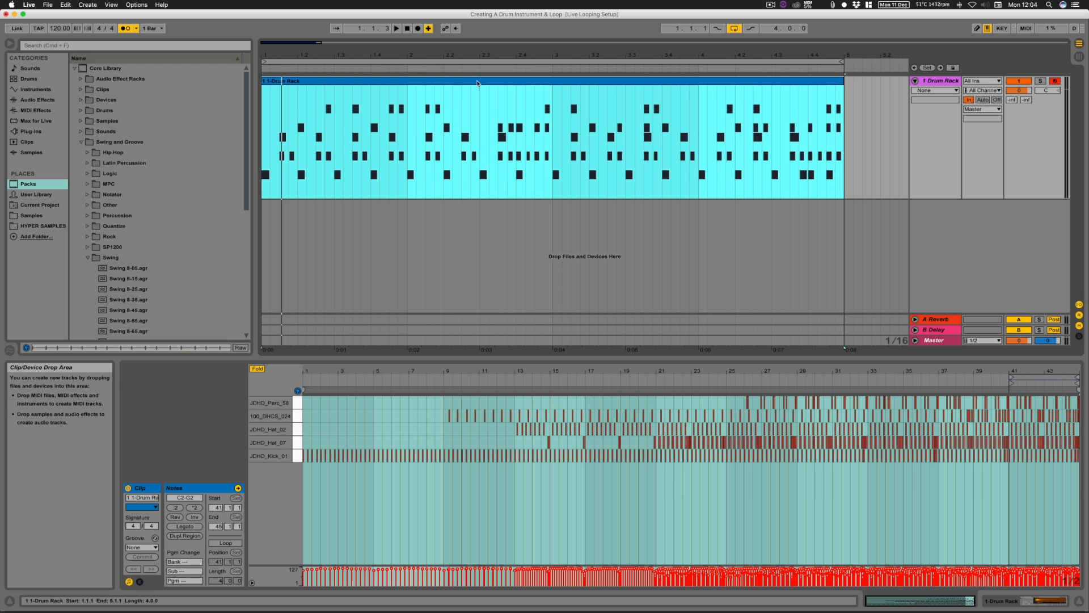
key("space")
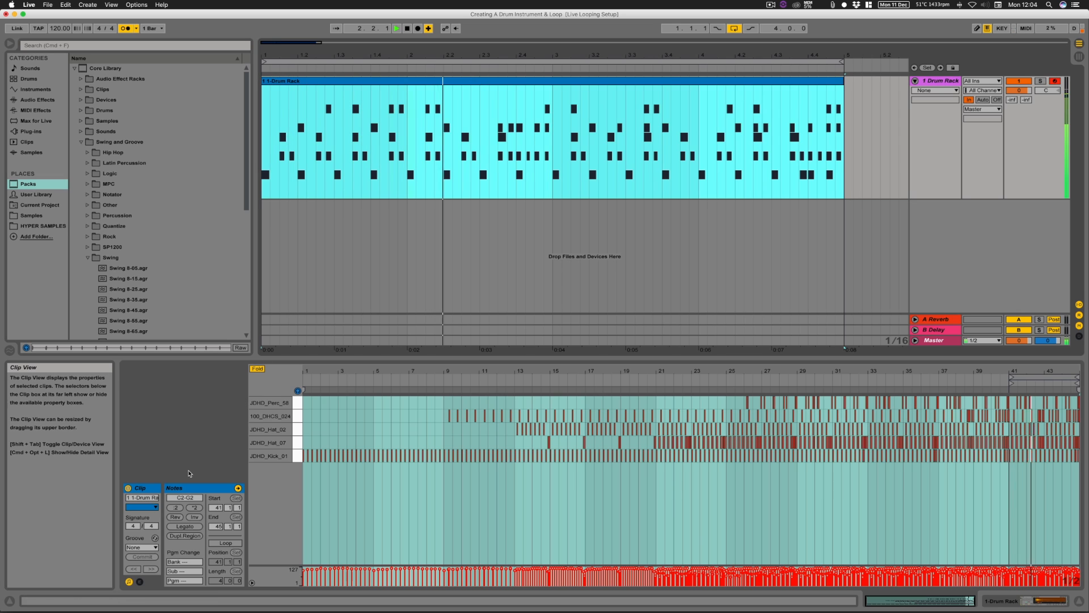
key("space")
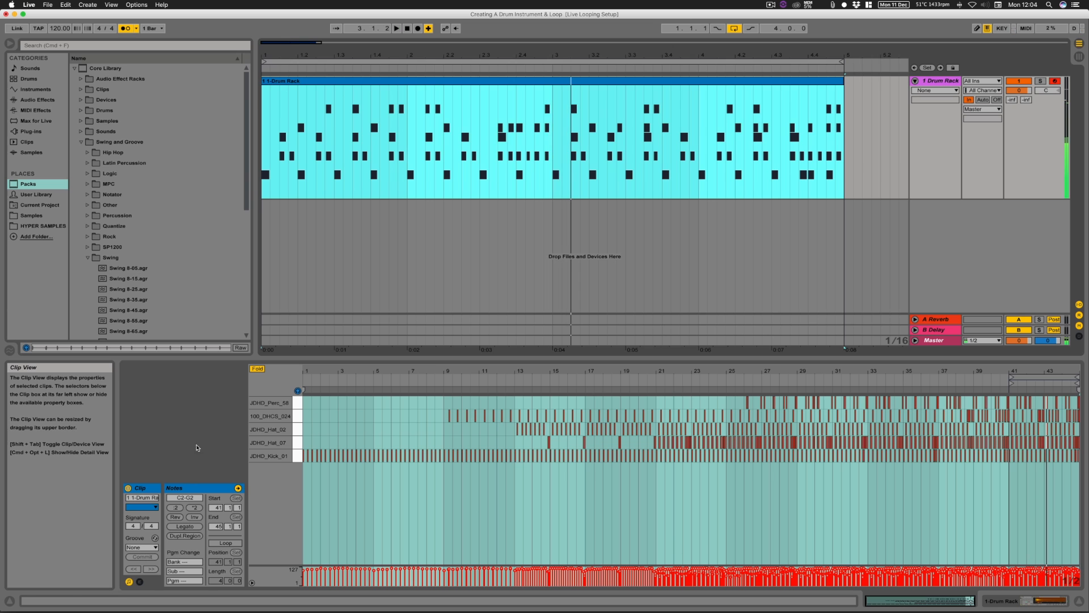
double_click(940, 81)
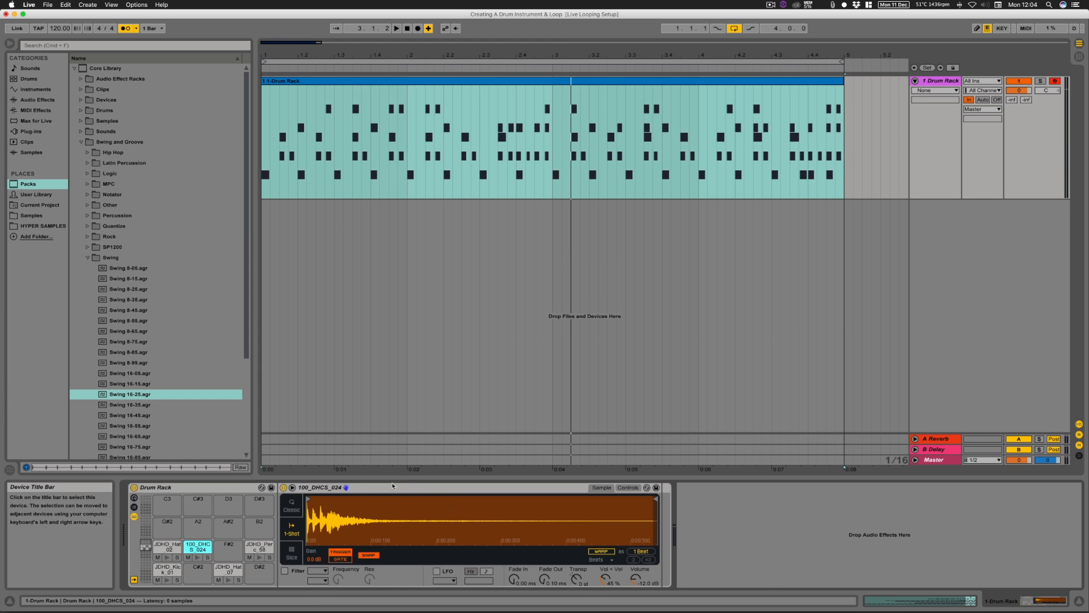